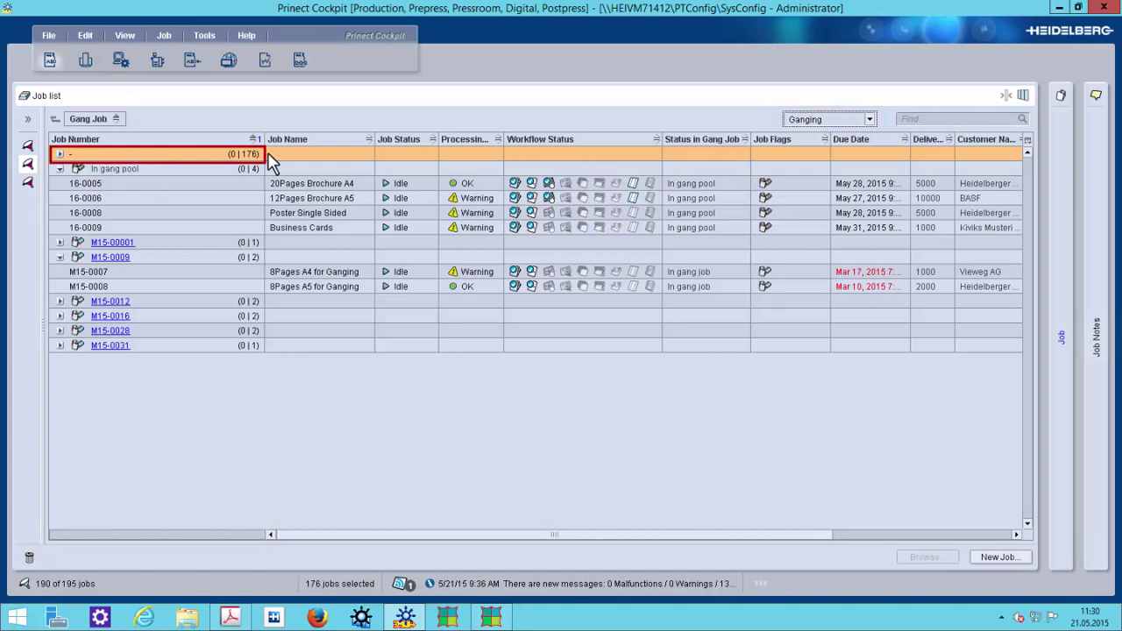
{"action": "left_click", "coordinate": [122, 175]}
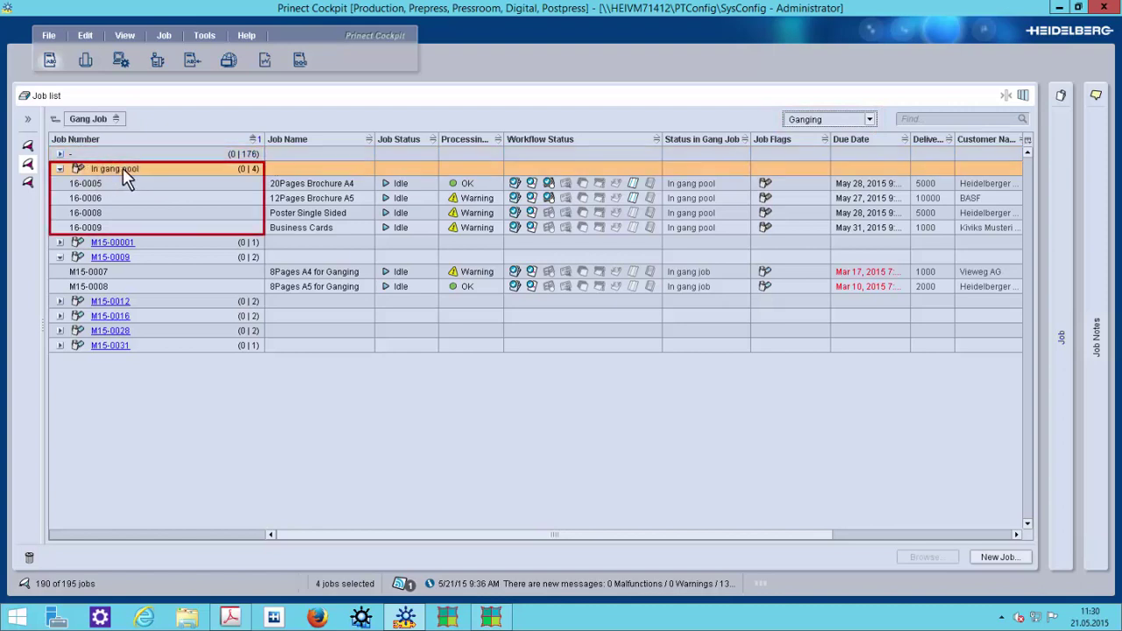
{"action": "left_click", "coordinate": [112, 273]}
{"action": "left_click", "coordinate": [112, 288]}
{"action": "left_click", "coordinate": [119, 273]}
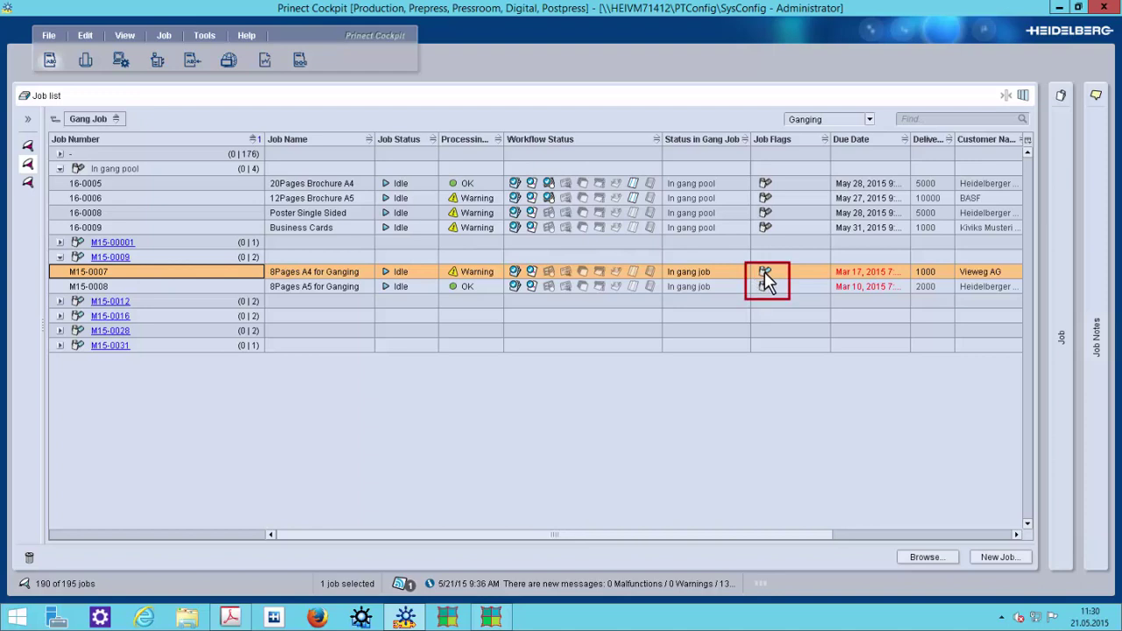
{"action": "mouse_move", "coordinate": [764, 272]}
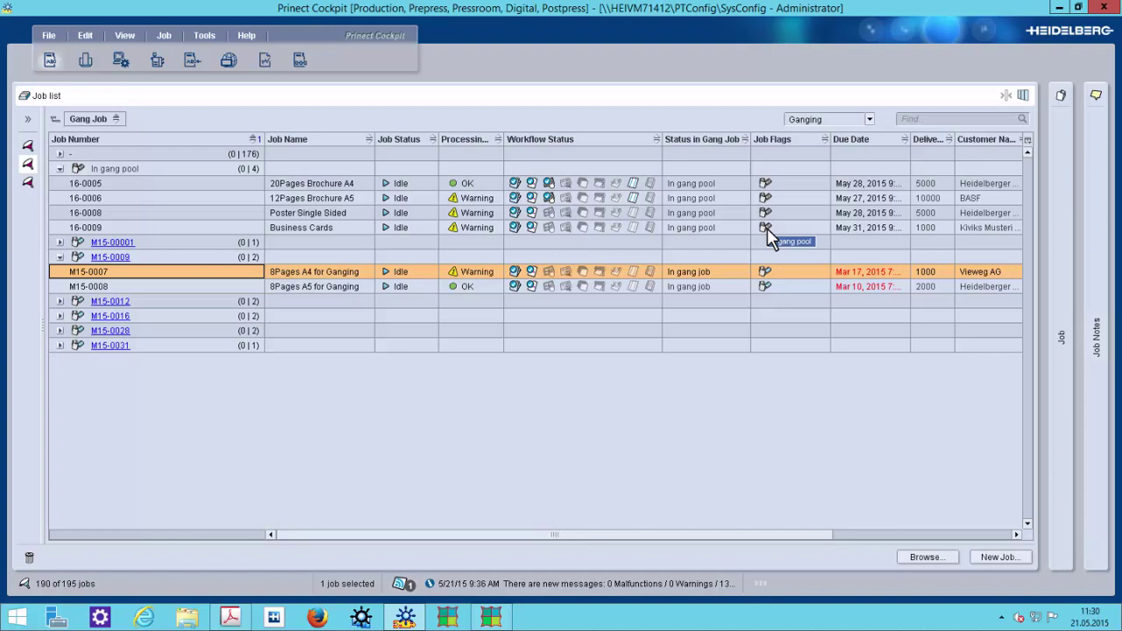
{"action": "left_click", "coordinate": [205, 36]}
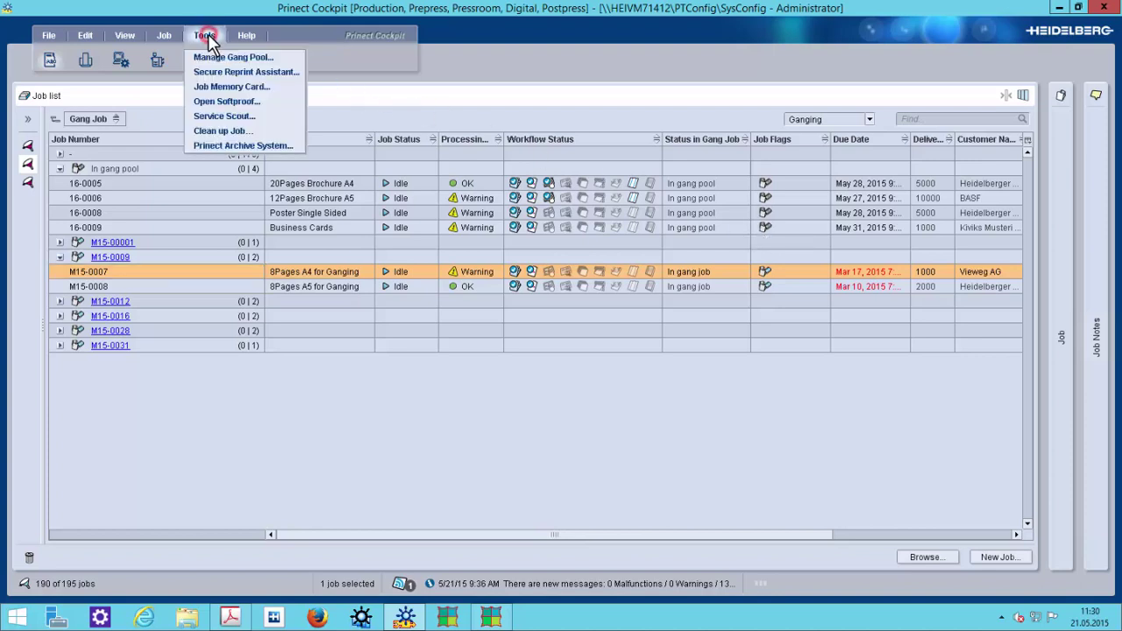
{"action": "left_click", "coordinate": [214, 60]}
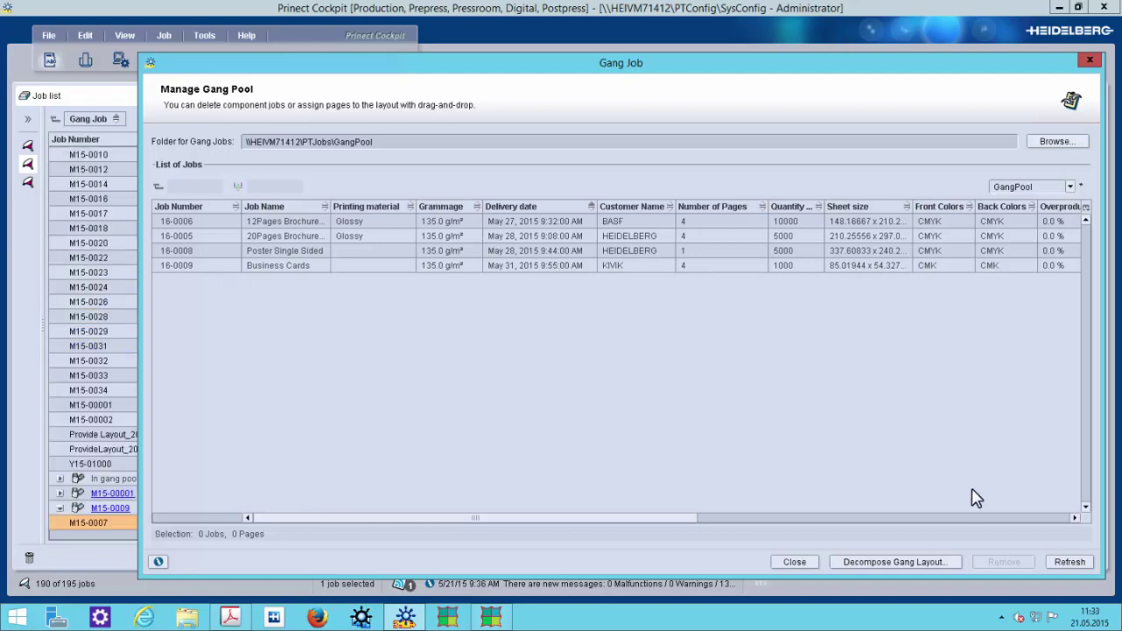
{"action": "left_click", "coordinate": [793, 562]}
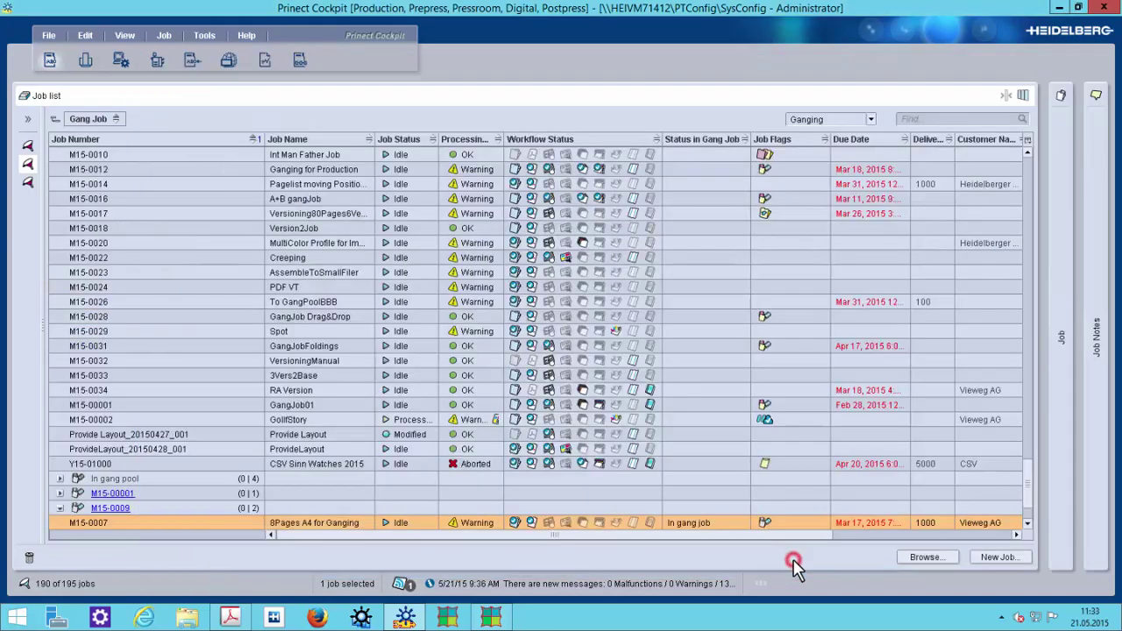
- Switch the job list to the GangingJobFlag view, scroll to the top, and open the Job panel
{"action": "left_click", "coordinate": [848, 119]}
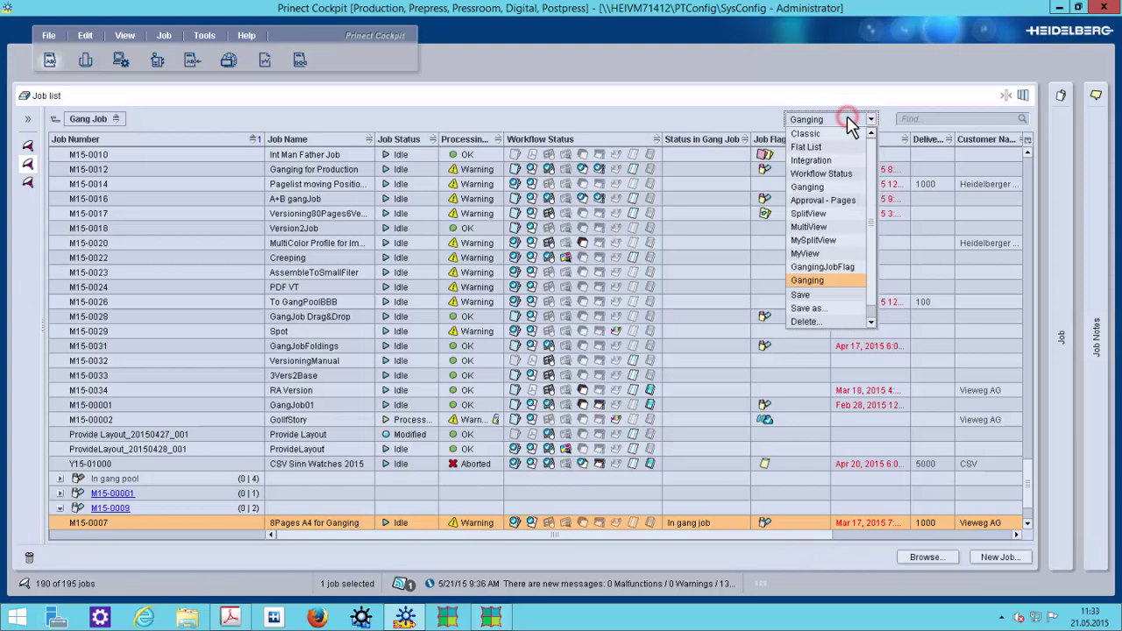
{"action": "left_click", "coordinate": [838, 268]}
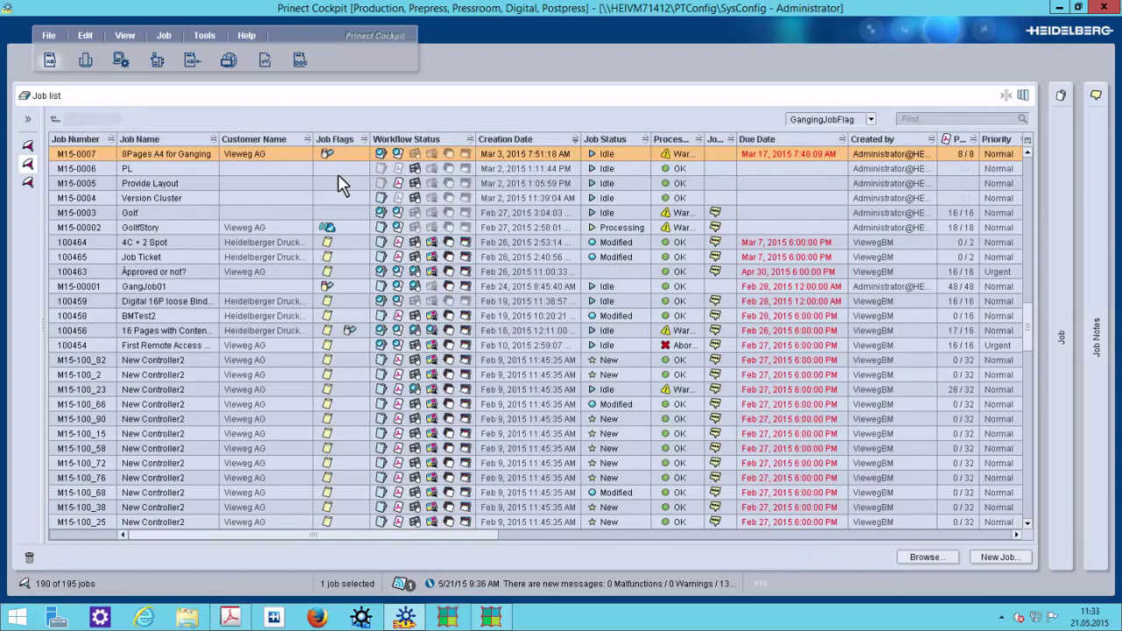
{"action": "scroll", "coordinate": [341, 184], "scroll_direction": "up", "scroll_amount": 4}
{"action": "left_click_drag", "start_coordinate": [1030, 308], "coordinate": [1022, 149]}
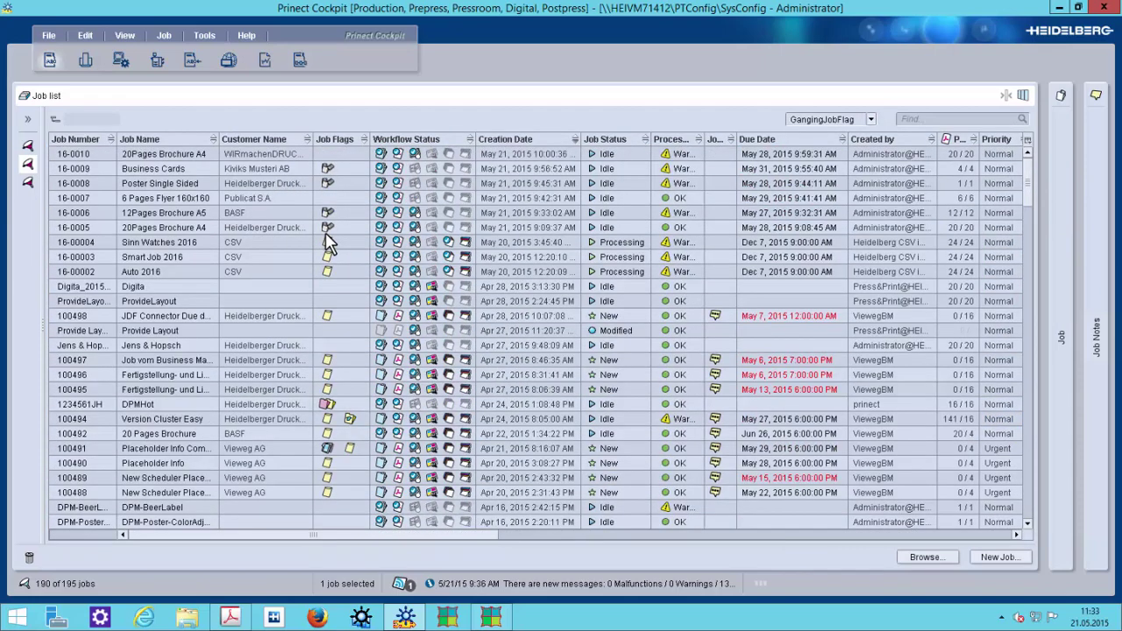
{"action": "left_click", "coordinate": [255, 99]}
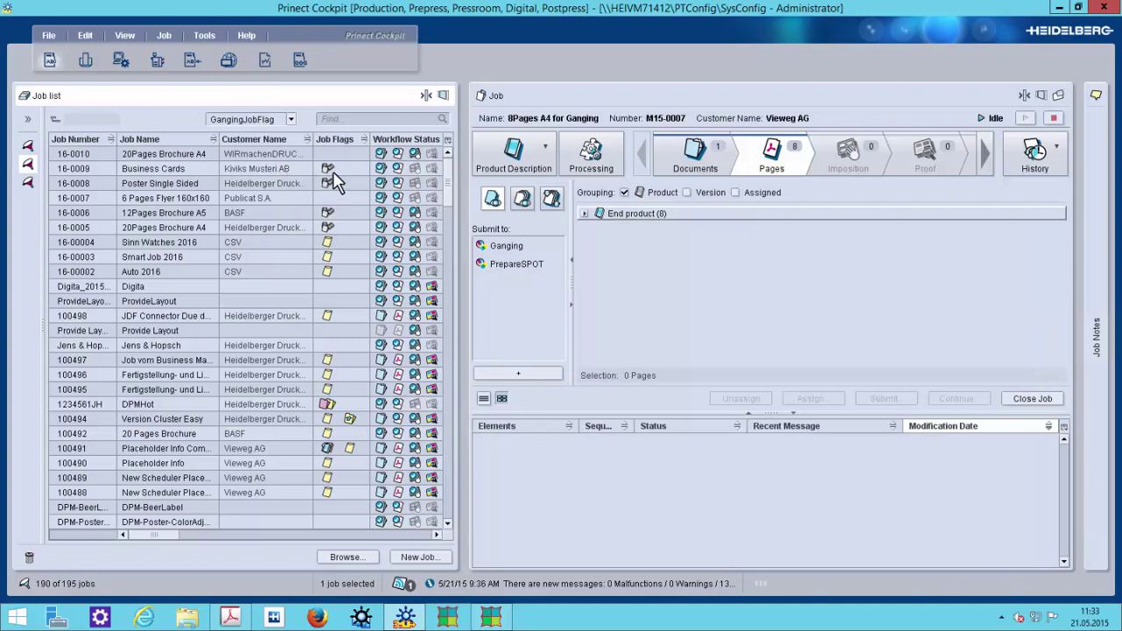
- Check the Business Cards job's imposition and pages, then view 12Pages Brochure A5's imposed sheets
{"action": "left_click", "coordinate": [330, 171]}
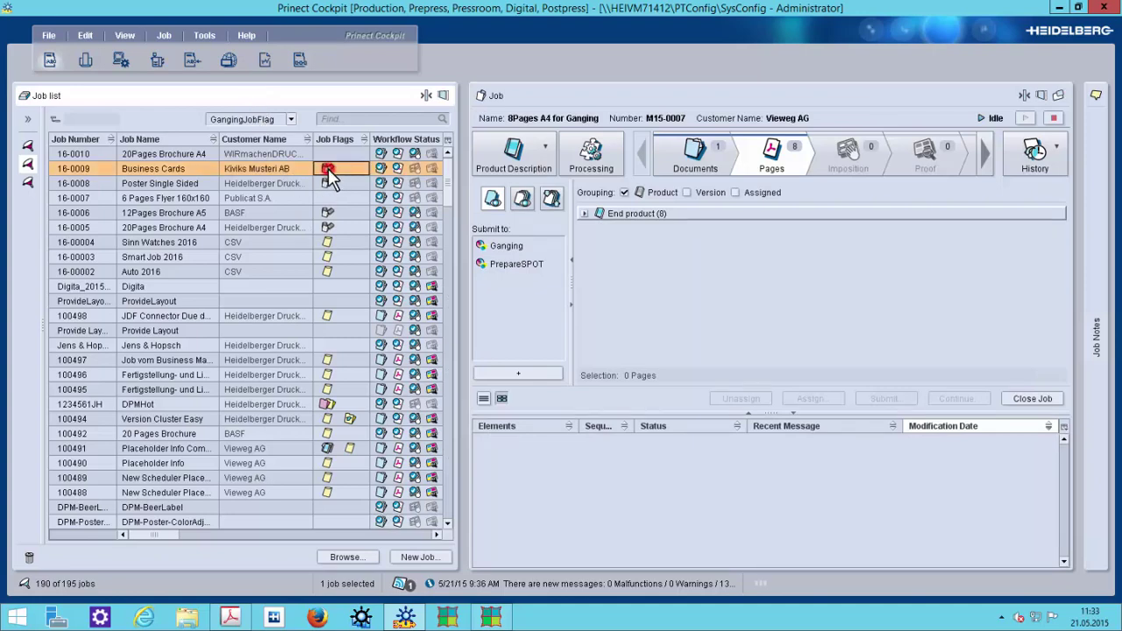
{"action": "left_click", "coordinate": [414, 169]}
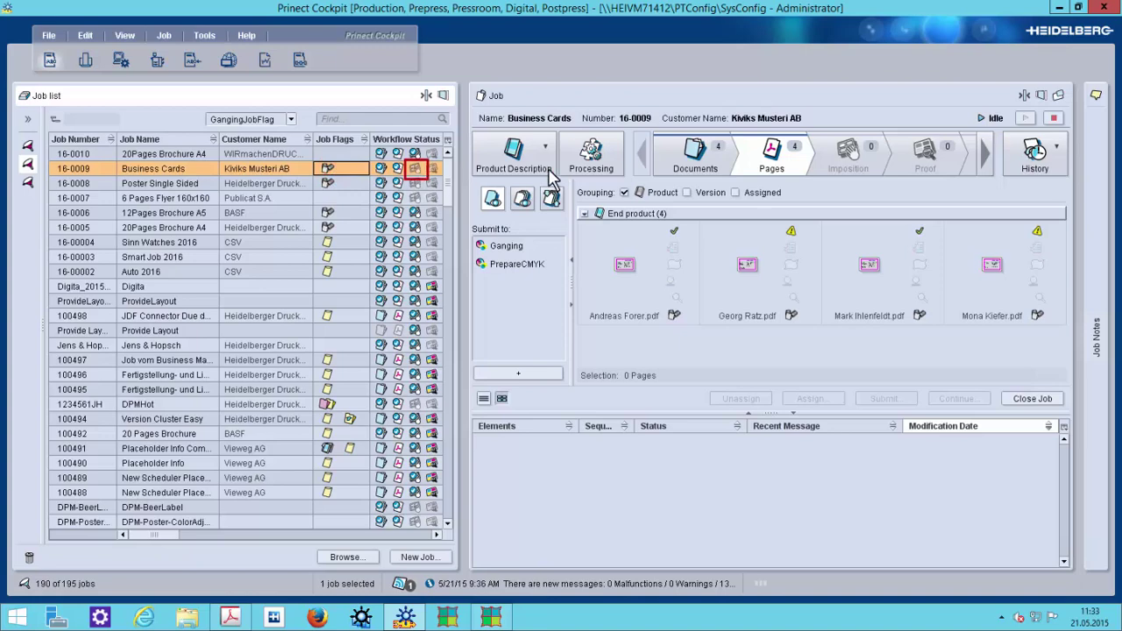
{"action": "left_click", "coordinate": [864, 169]}
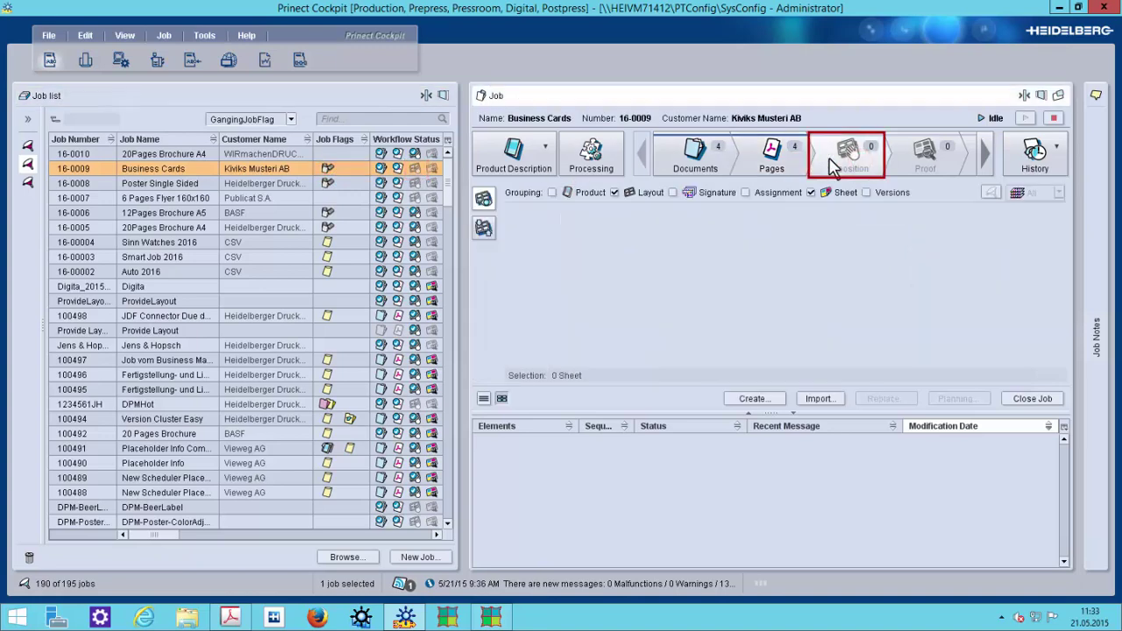
{"action": "left_click", "coordinate": [771, 160]}
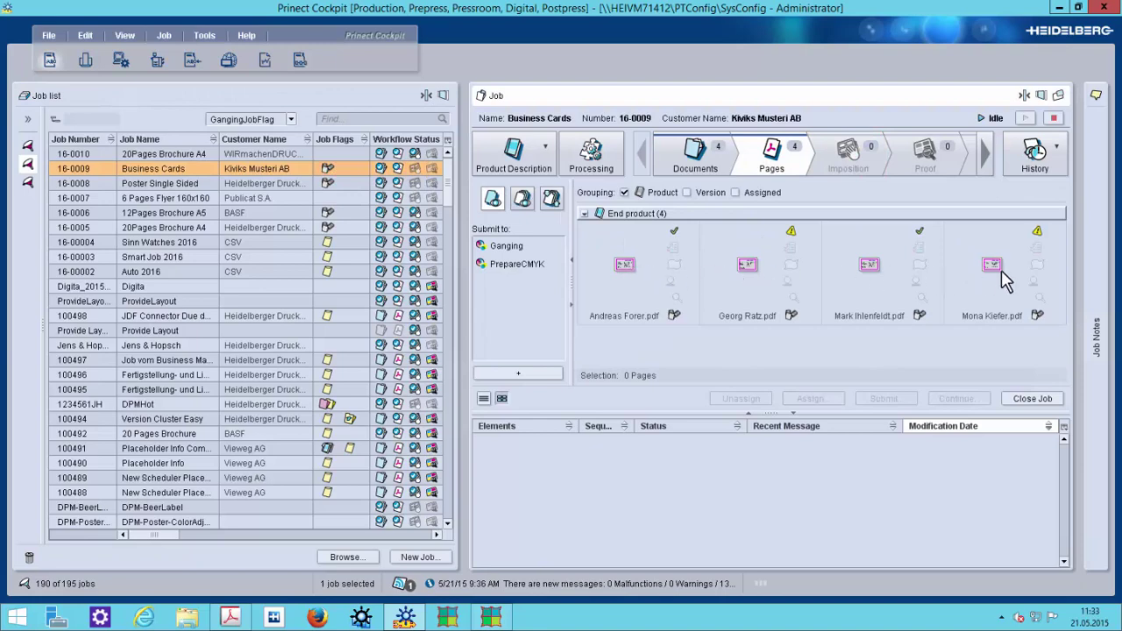
{"action": "mouse_move", "coordinate": [1003, 279]}
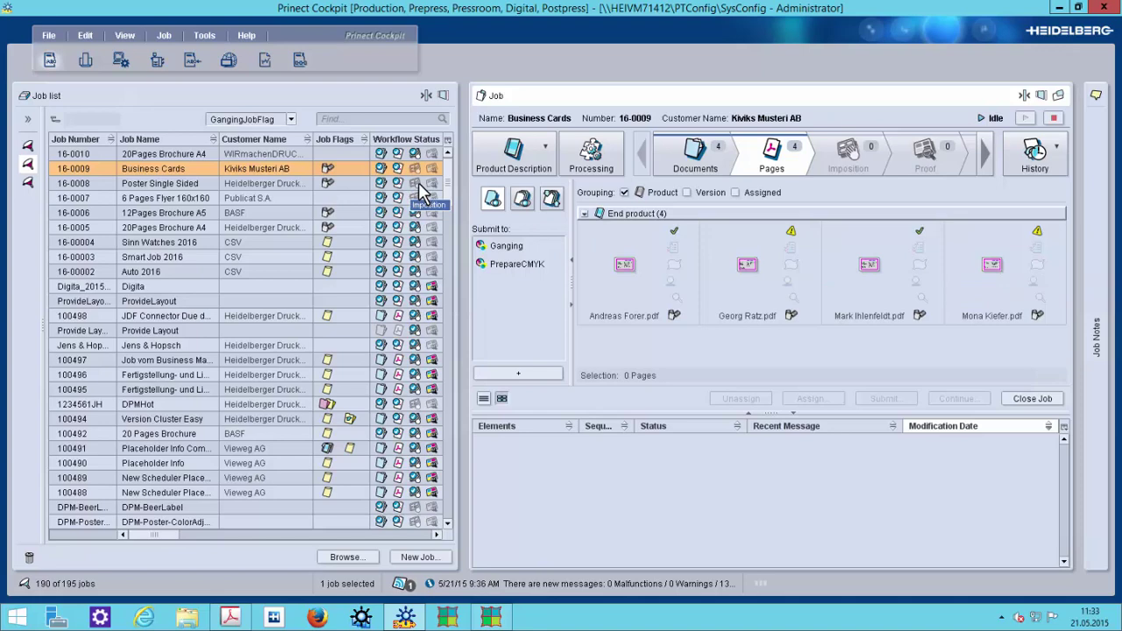
{"action": "left_click", "coordinate": [320, 216]}
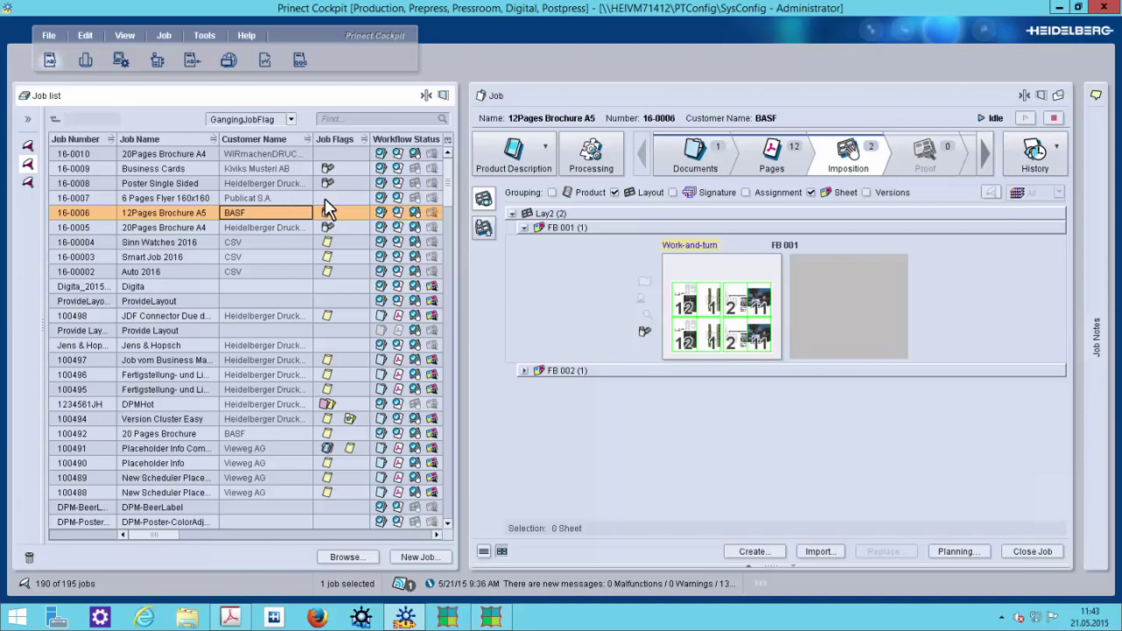
- Open job 16-0007, 6 Pages Flyer 160x160, and select its End product (6) pages
{"action": "left_click", "coordinate": [272, 200]}
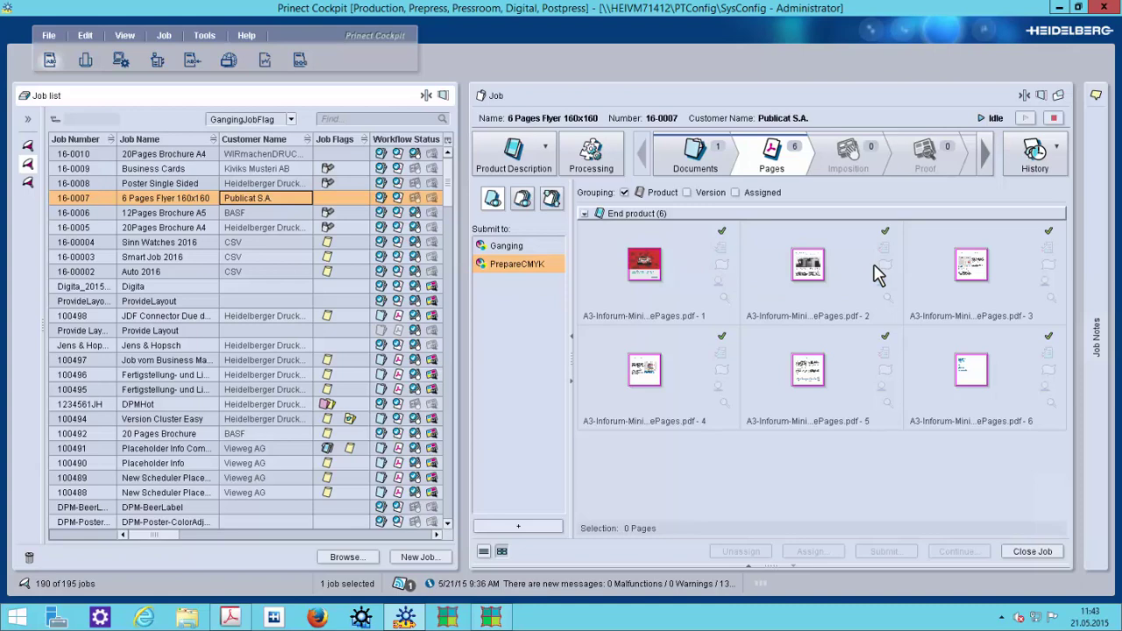
{"action": "left_click", "coordinate": [696, 215]}
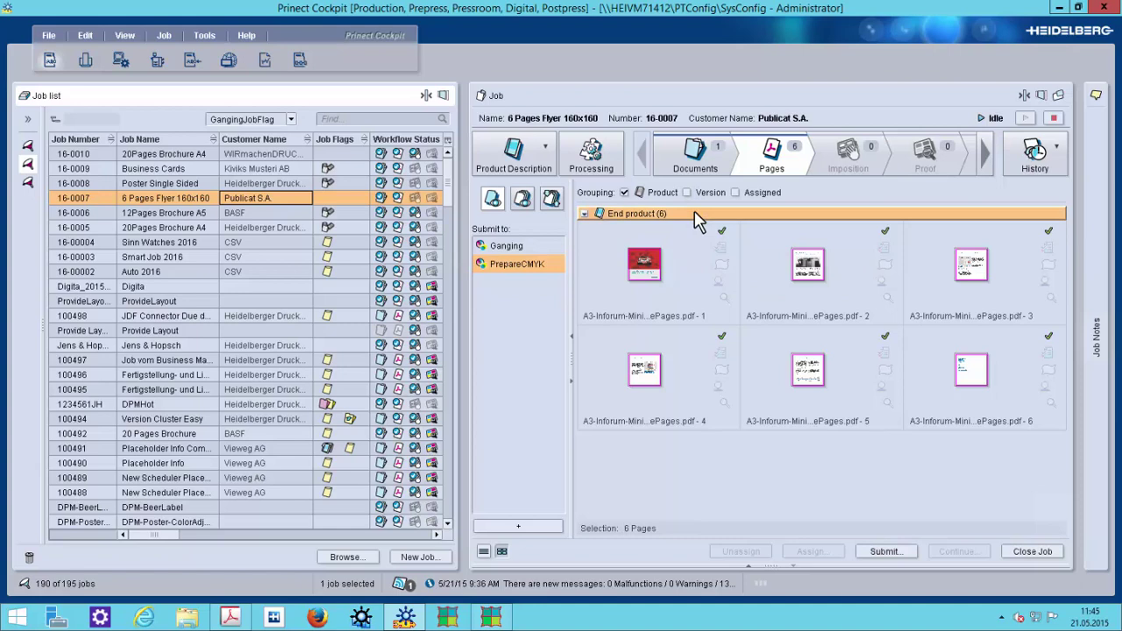
- Start submitting the flyer pages to ganging with the CSV&W2P/6Pages Flyer product part template
{"action": "right_click", "coordinate": [697, 221]}
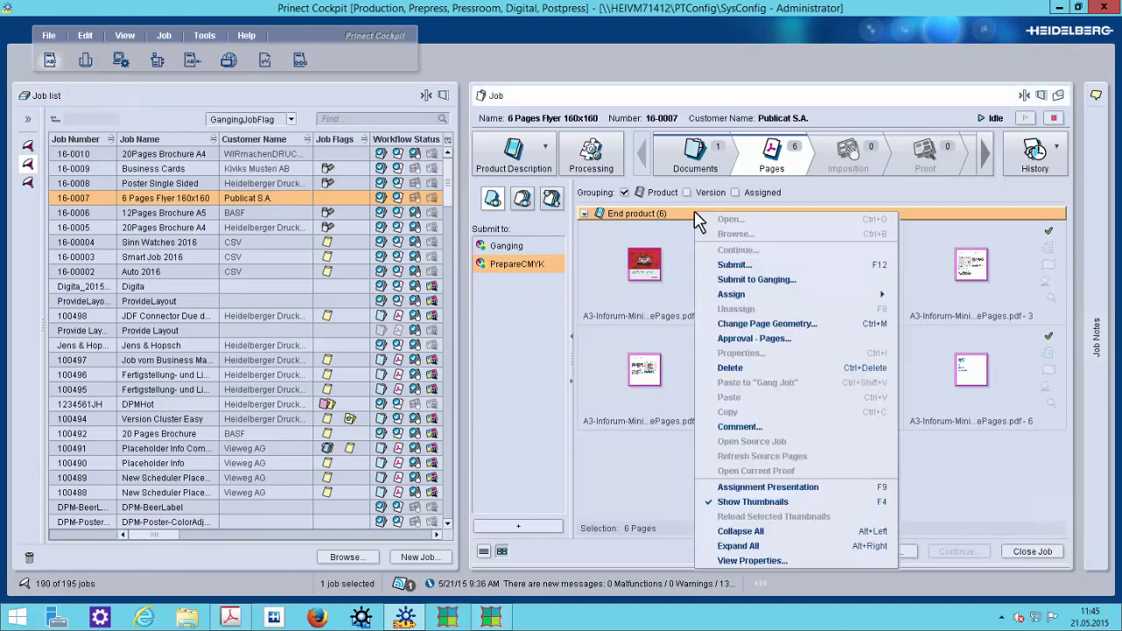
{"action": "left_click", "coordinate": [736, 280]}
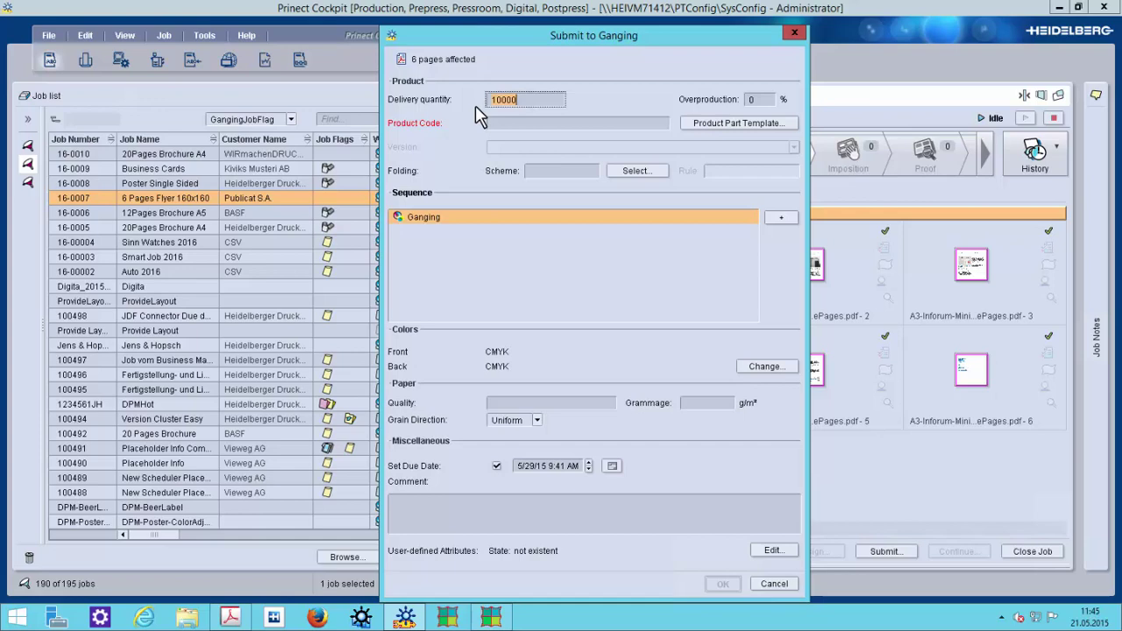
{"action": "left_click", "coordinate": [736, 123]}
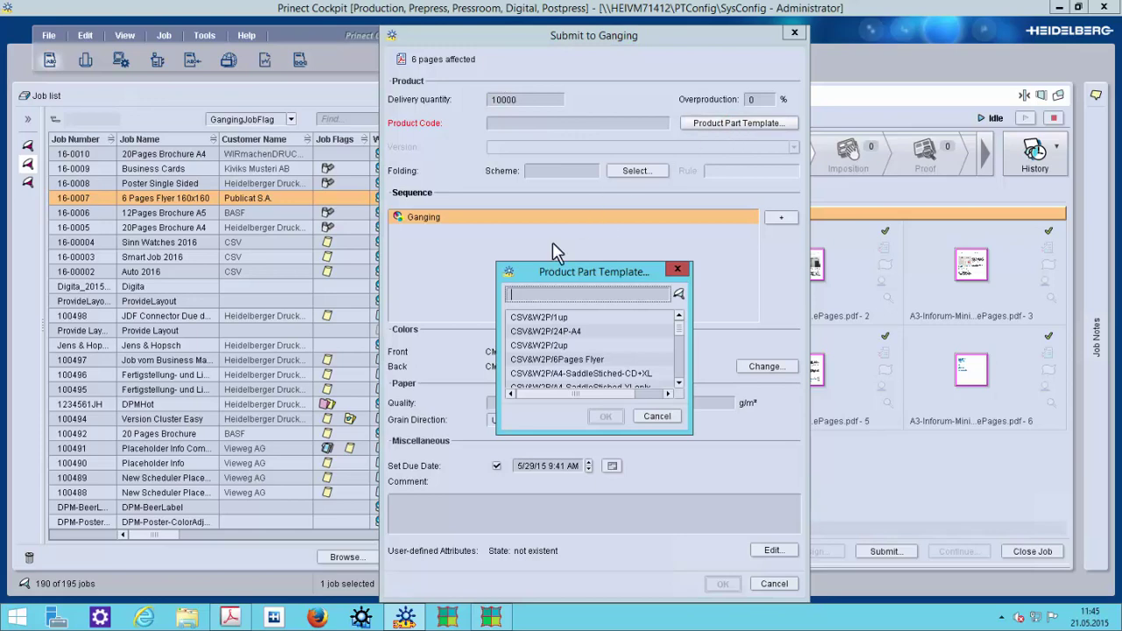
{"action": "left_click", "coordinate": [517, 293]}
{"action": "type", "text": "F"}
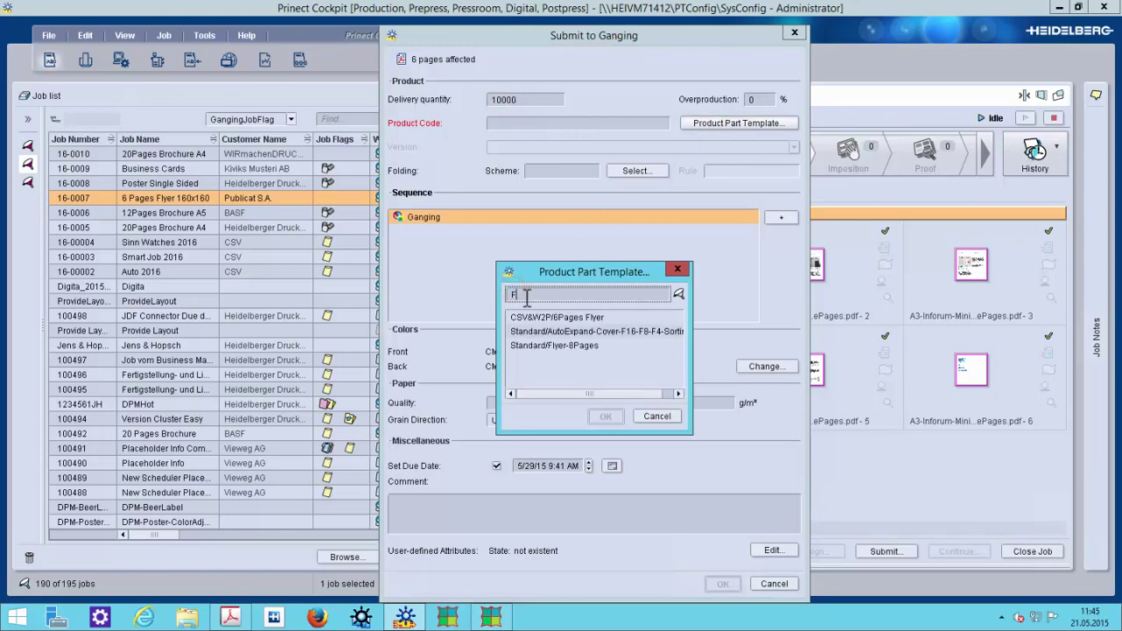
{"action": "type", "text": "lye"}
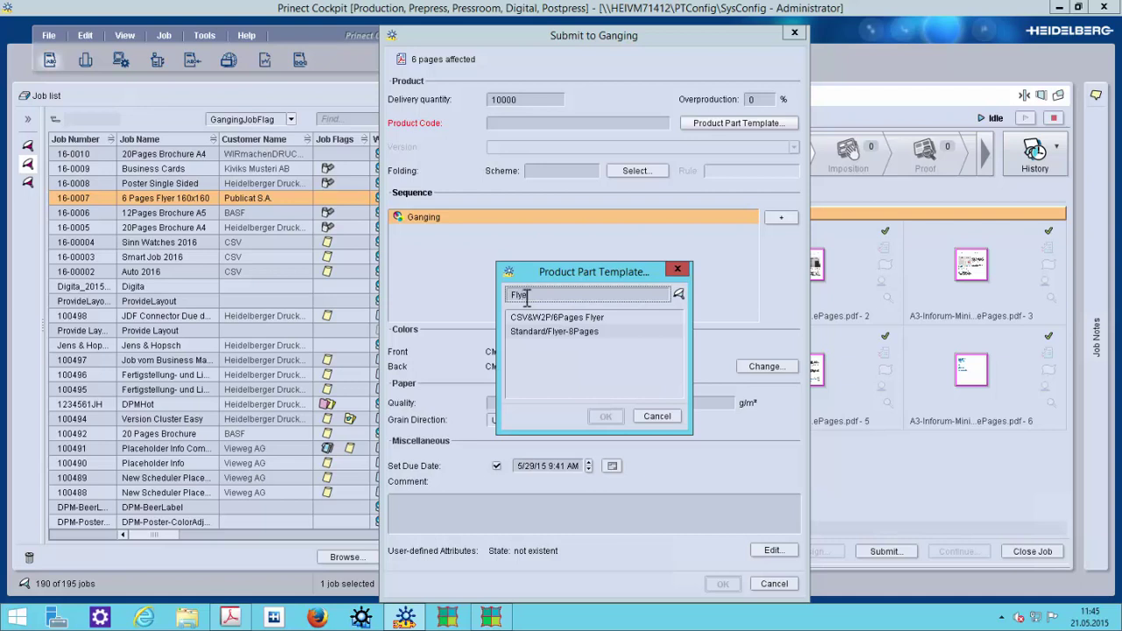
{"action": "left_click", "coordinate": [568, 319]}
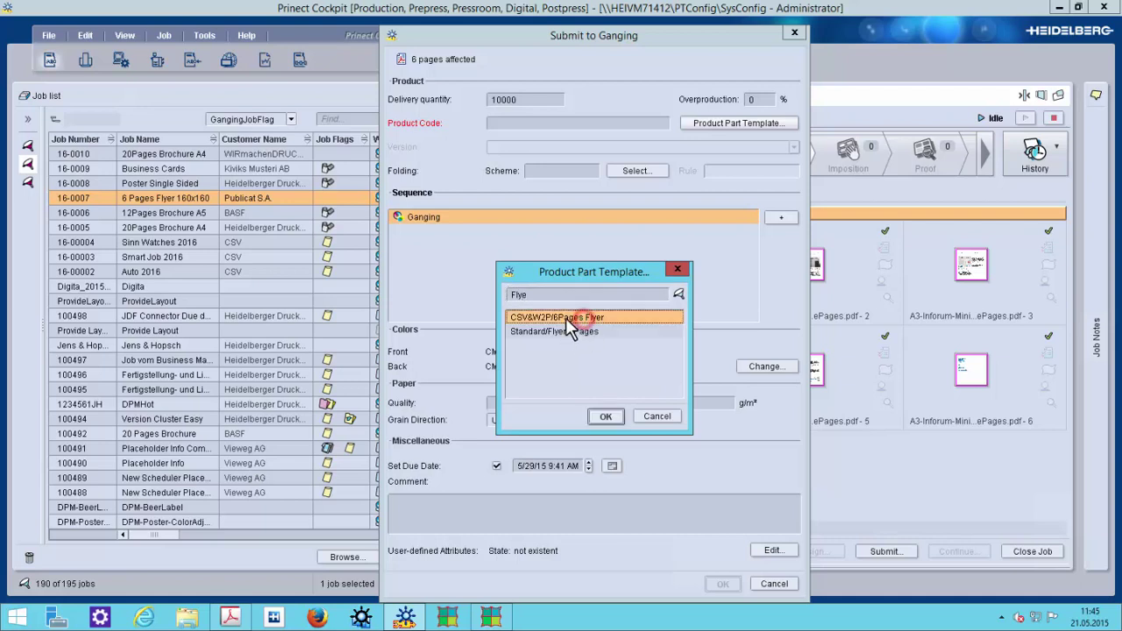
{"action": "left_click", "coordinate": [605, 417]}
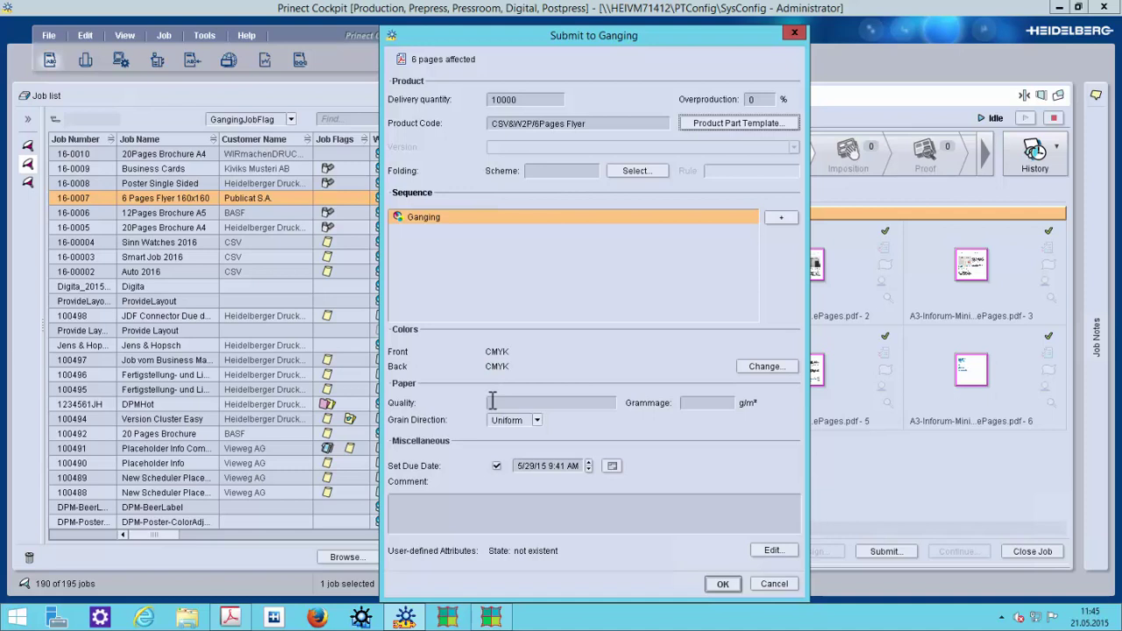
- Enter grammage 135, set the due date to 5/29/15, and confirm the submission
{"action": "left_click", "coordinate": [684, 403]}
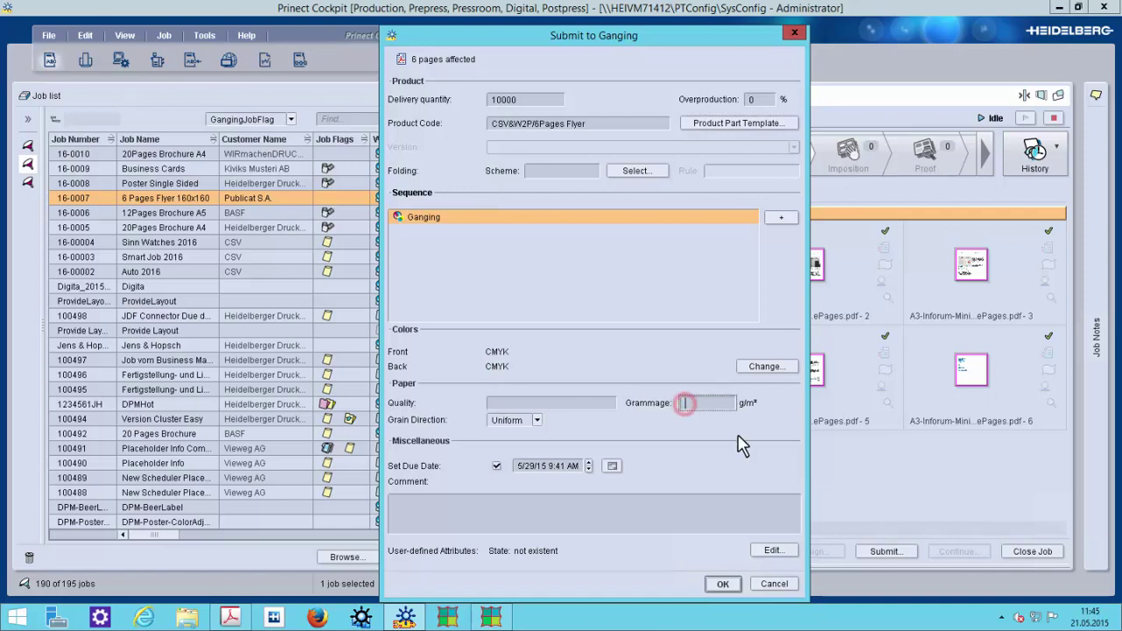
{"action": "type", "text": "135"}
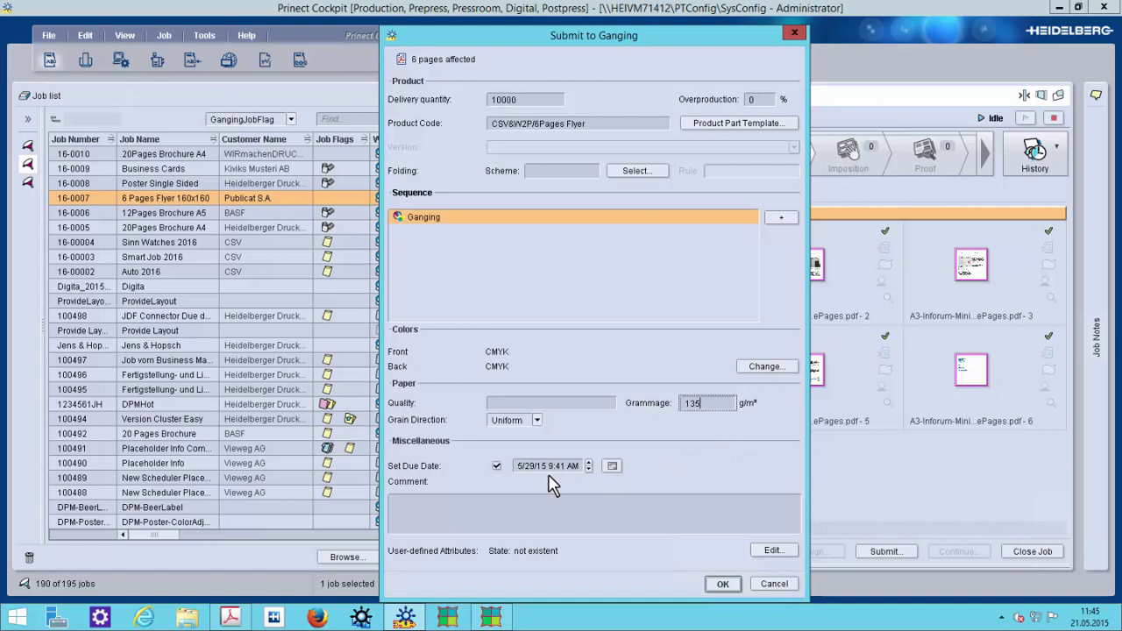
{"action": "left_click", "coordinate": [610, 467]}
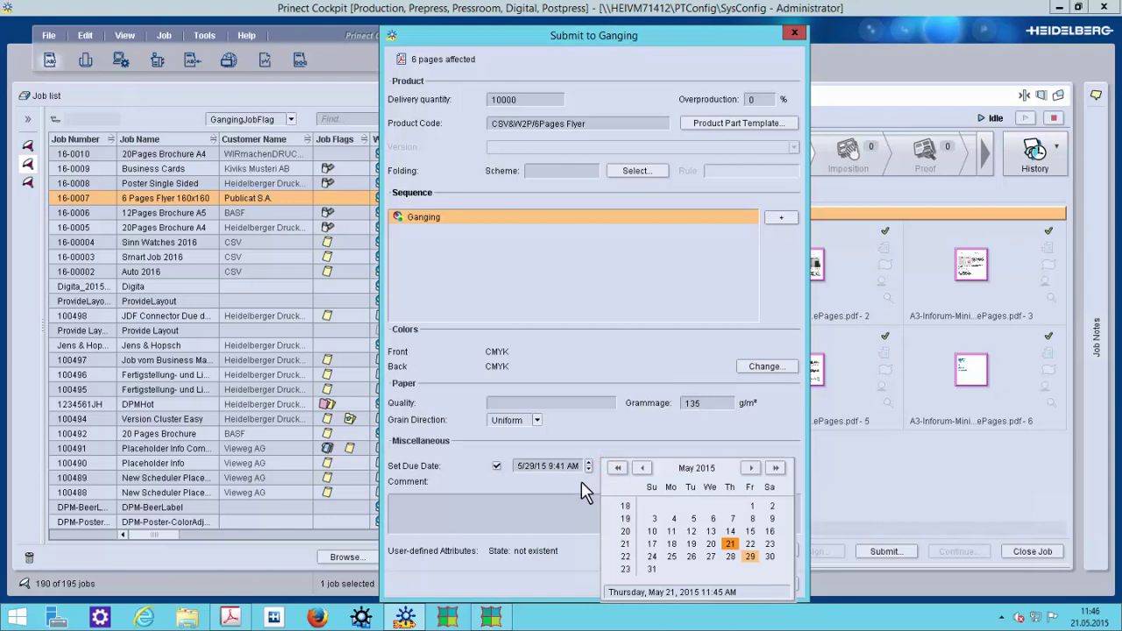
{"action": "left_click", "coordinate": [582, 482]}
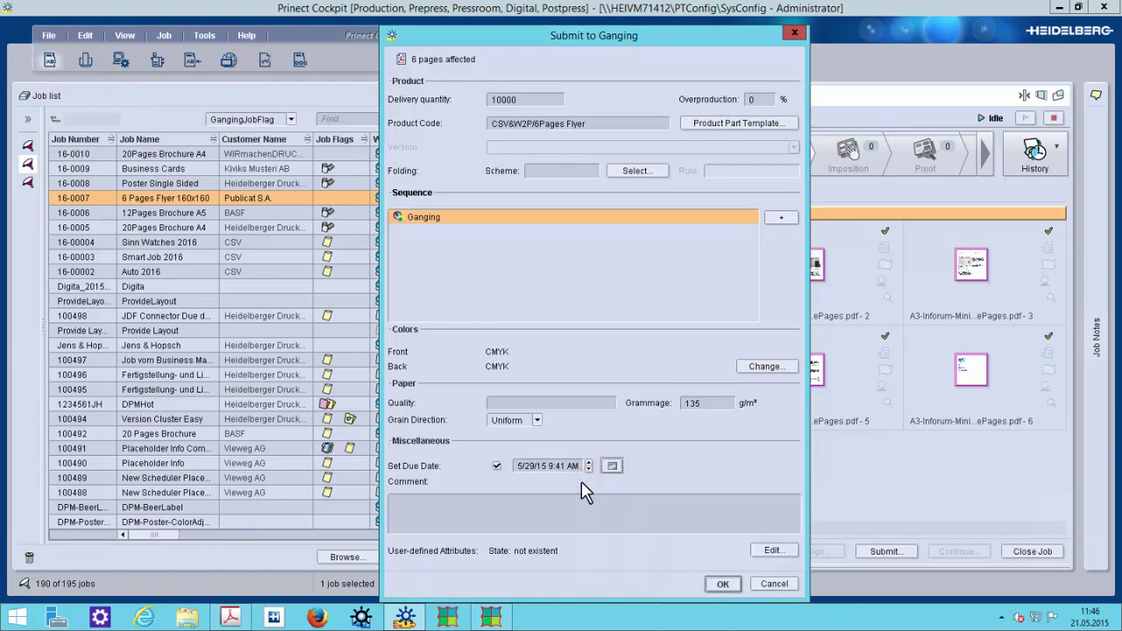
{"action": "left_click", "coordinate": [720, 583]}
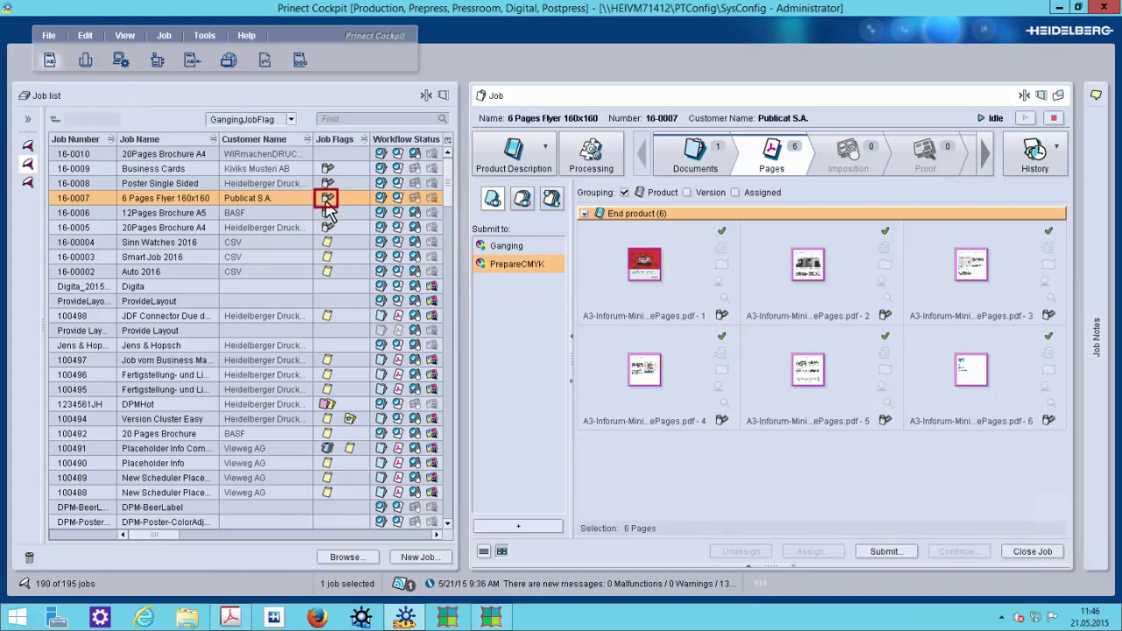
{"action": "mouse_move", "coordinate": [722, 317]}
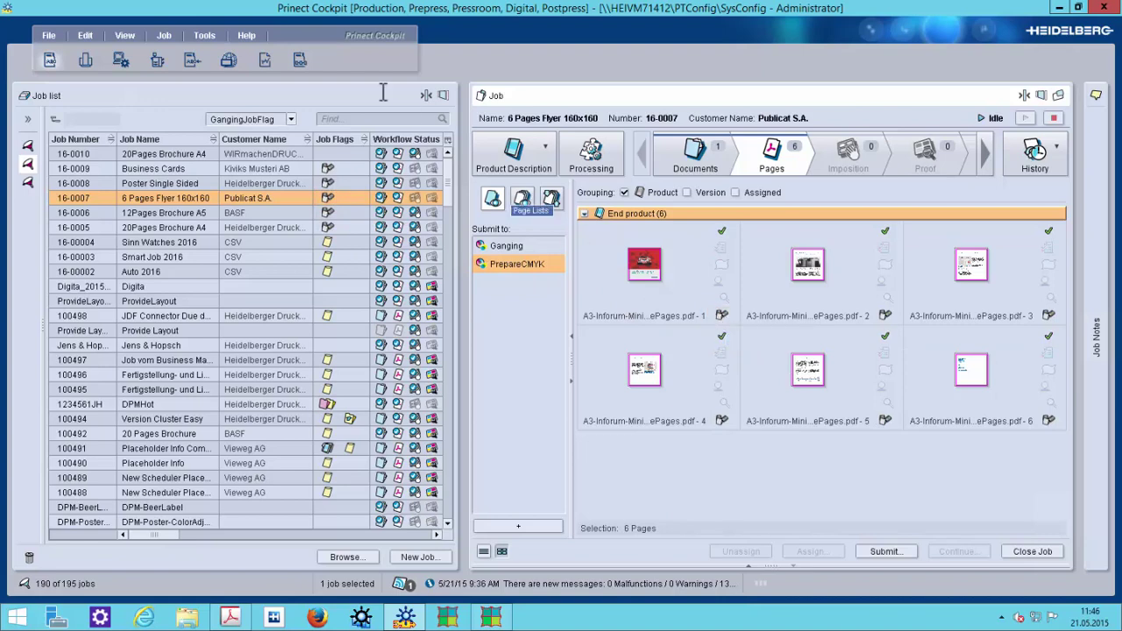
{"action": "left_click", "coordinate": [204, 35]}
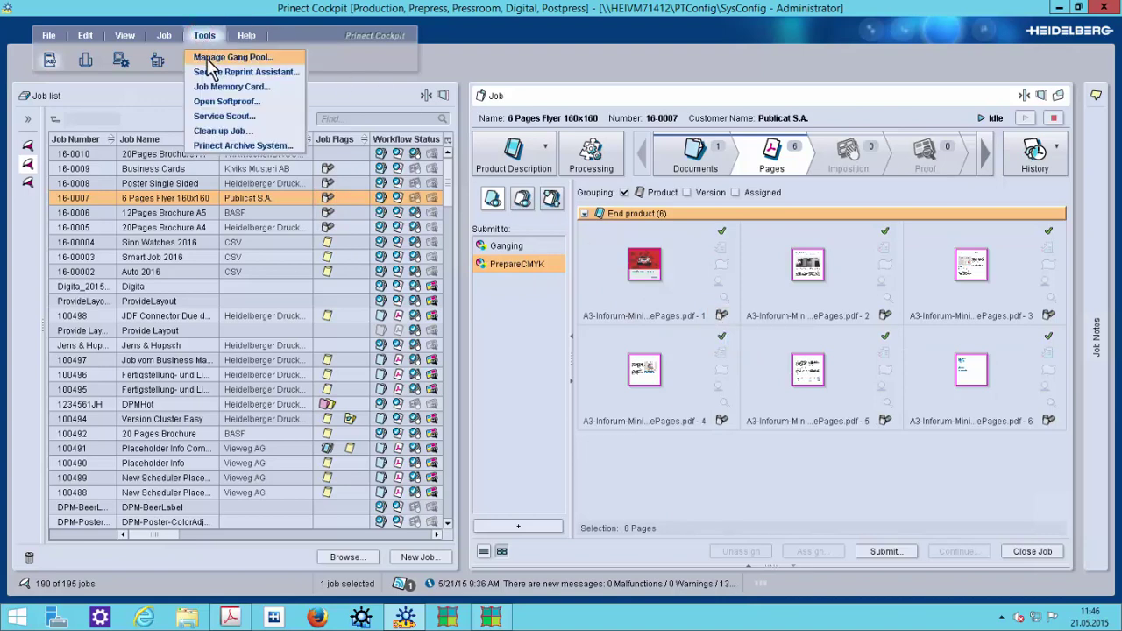
{"action": "left_click", "coordinate": [210, 58]}
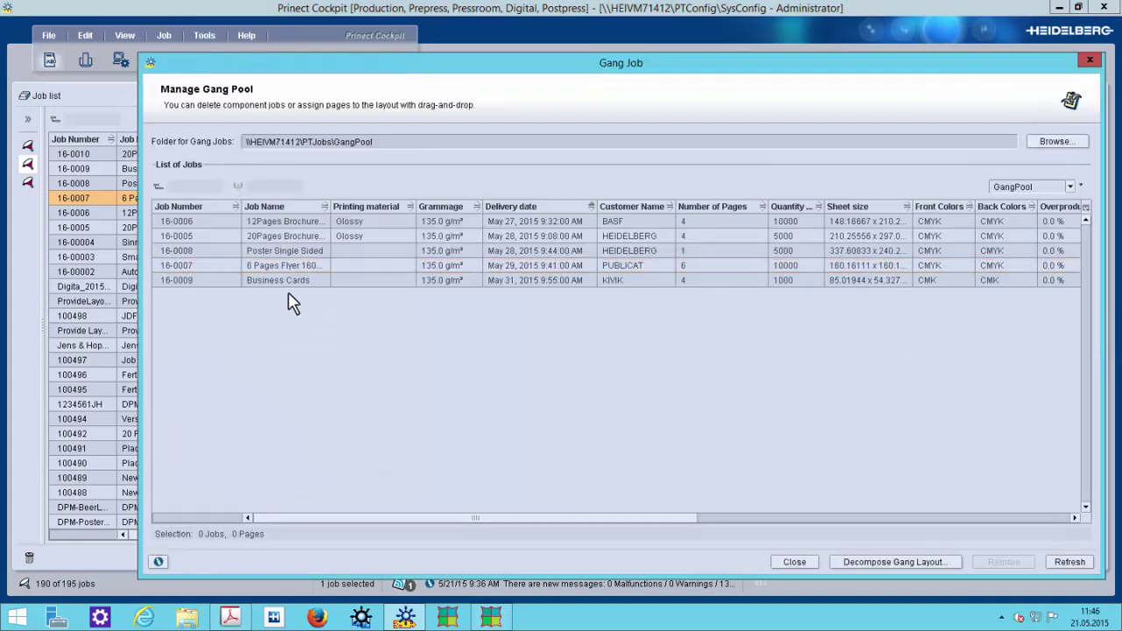
{"action": "left_click", "coordinate": [794, 562]}
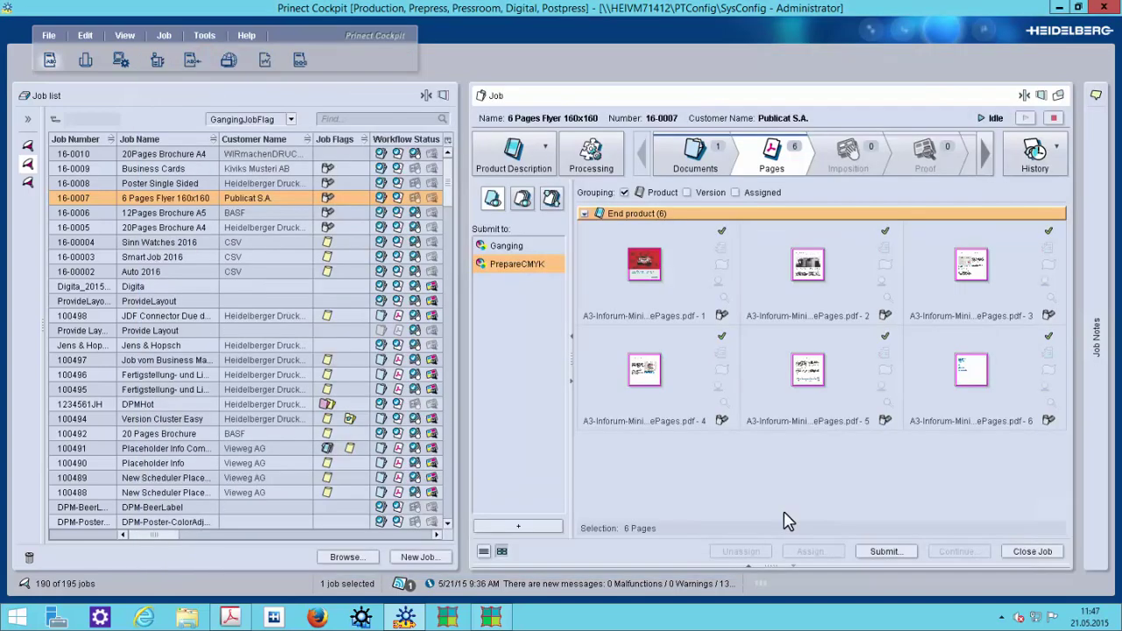
- Submit sheet FB 001 of job 16-0010 to ganging with Glossy 135.0 g/m² paper
{"action": "left_click", "coordinate": [258, 154]}
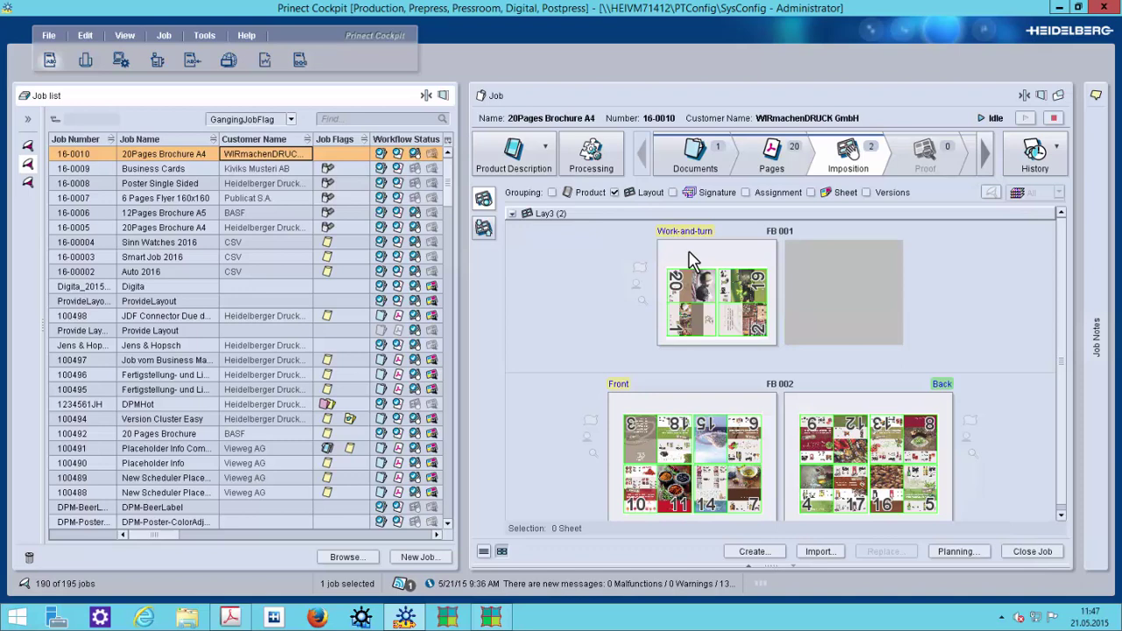
{"action": "left_click", "coordinate": [781, 232]}
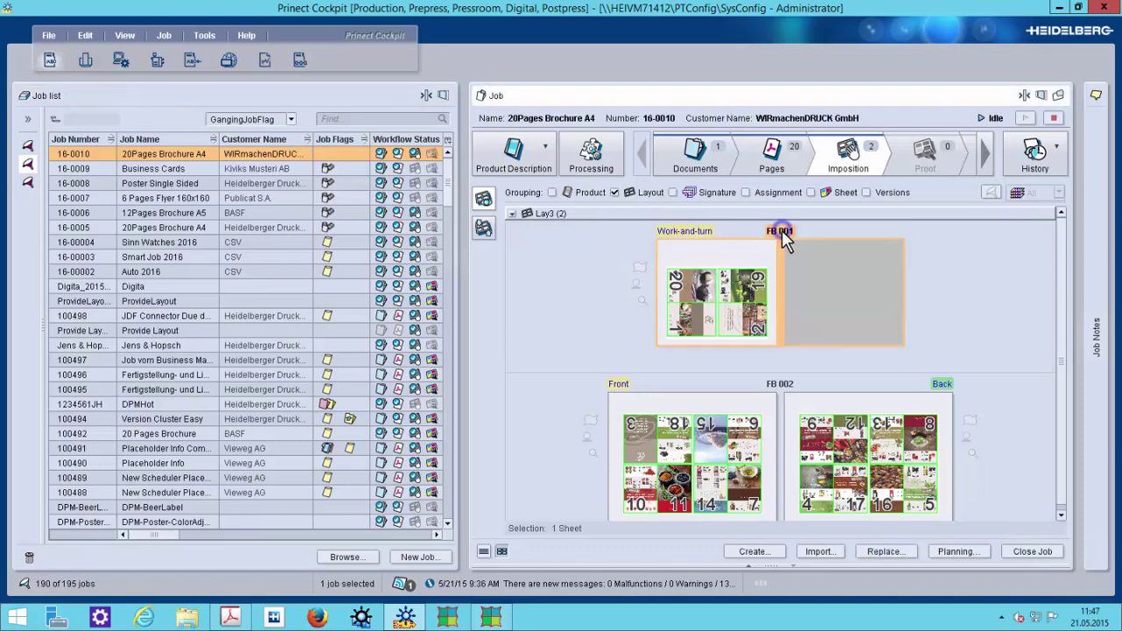
{"action": "right_click", "coordinate": [782, 232]}
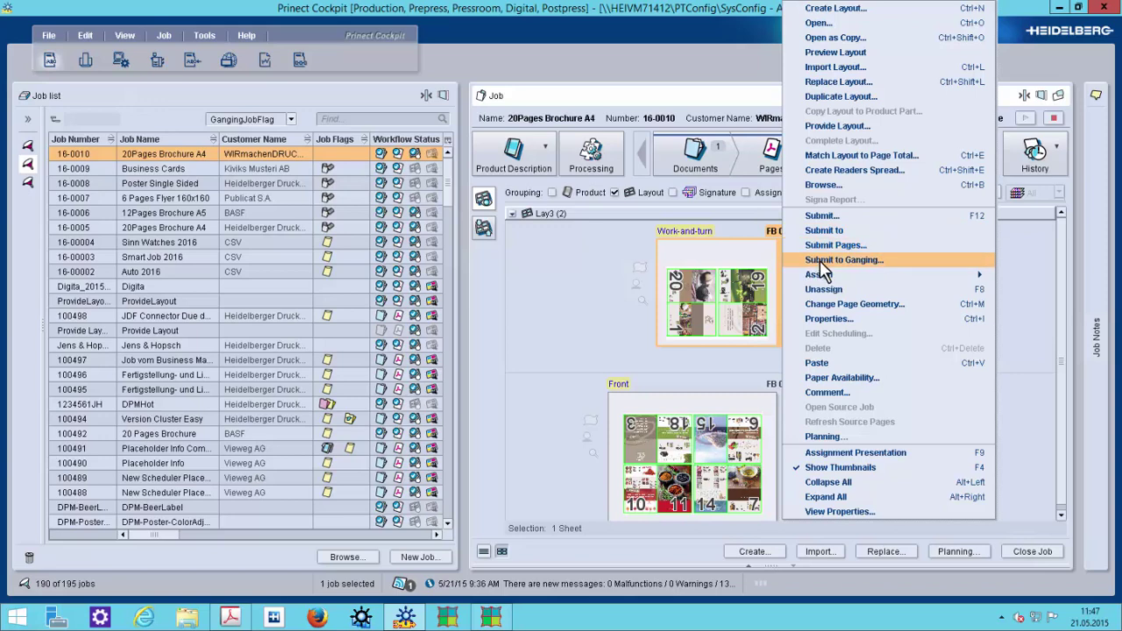
{"action": "left_click", "coordinate": [820, 260]}
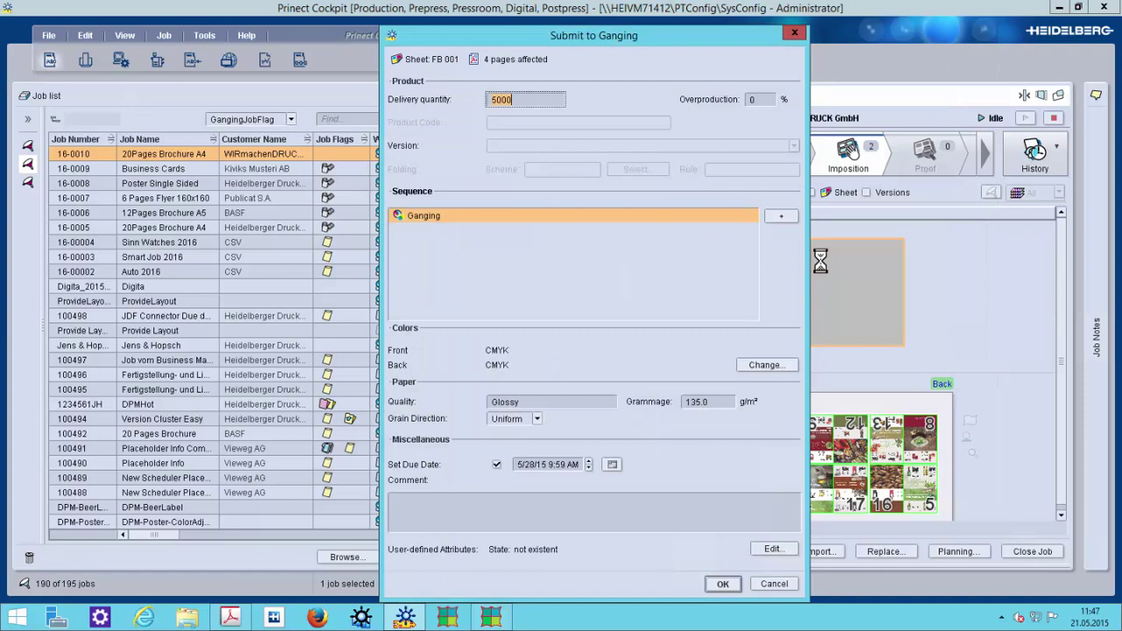
{"action": "left_click", "coordinate": [544, 402]}
{"action": "left_click", "coordinate": [708, 401]}
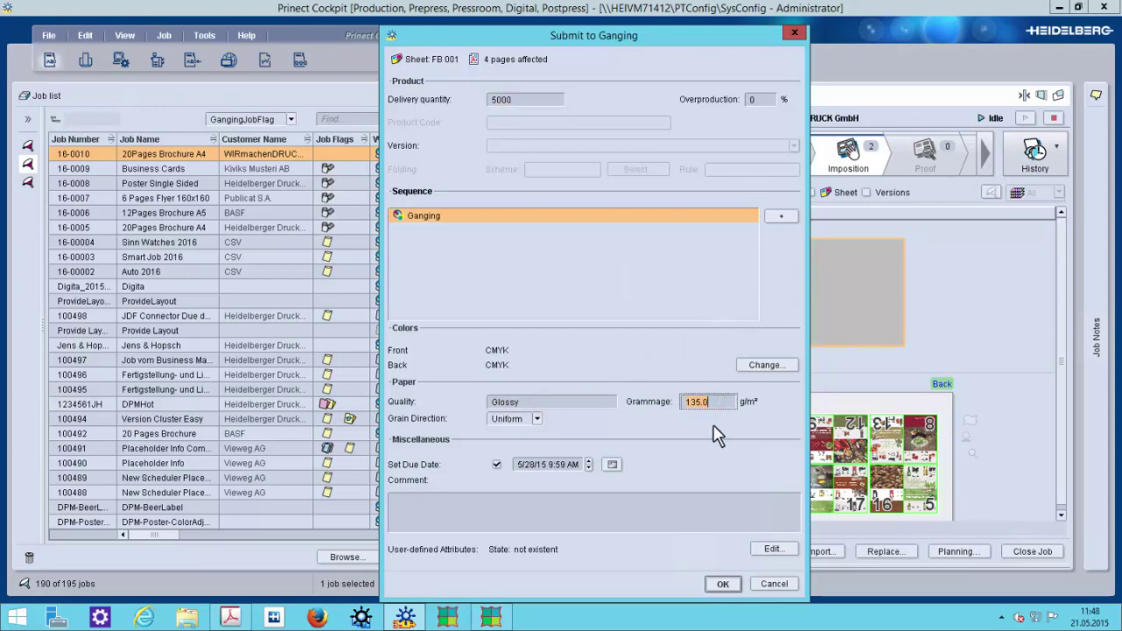
{"action": "left_click", "coordinate": [723, 584]}
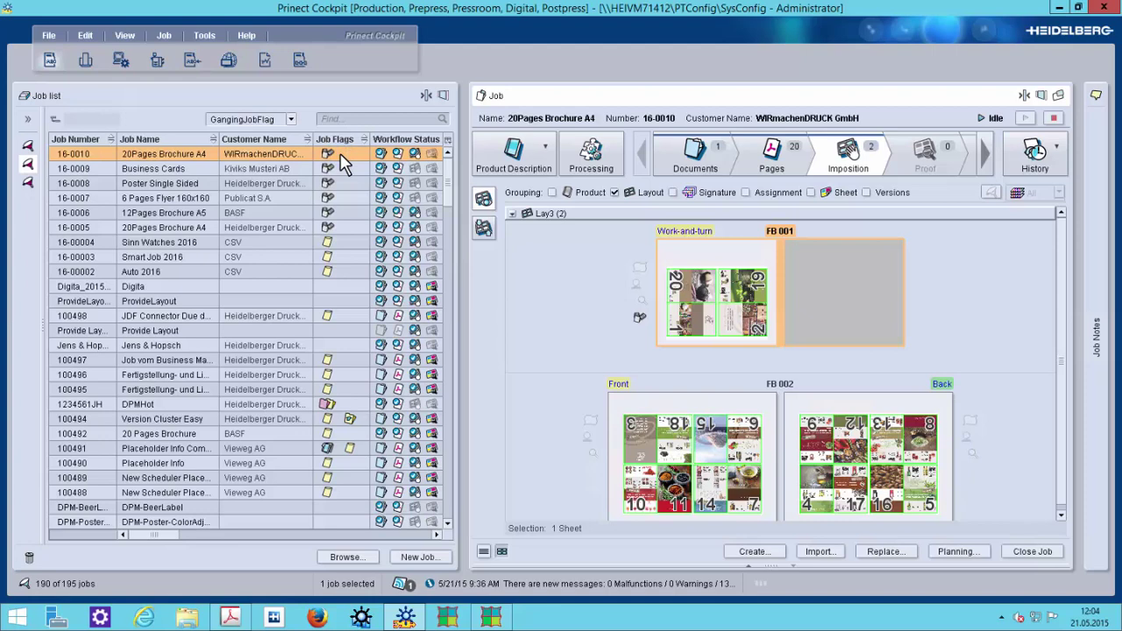
- Create job number 16-00011 named 'Gang job' through the New Job wizard
{"action": "right_click", "coordinate": [340, 156]}
{"action": "mouse_move", "coordinate": [370, 166]}
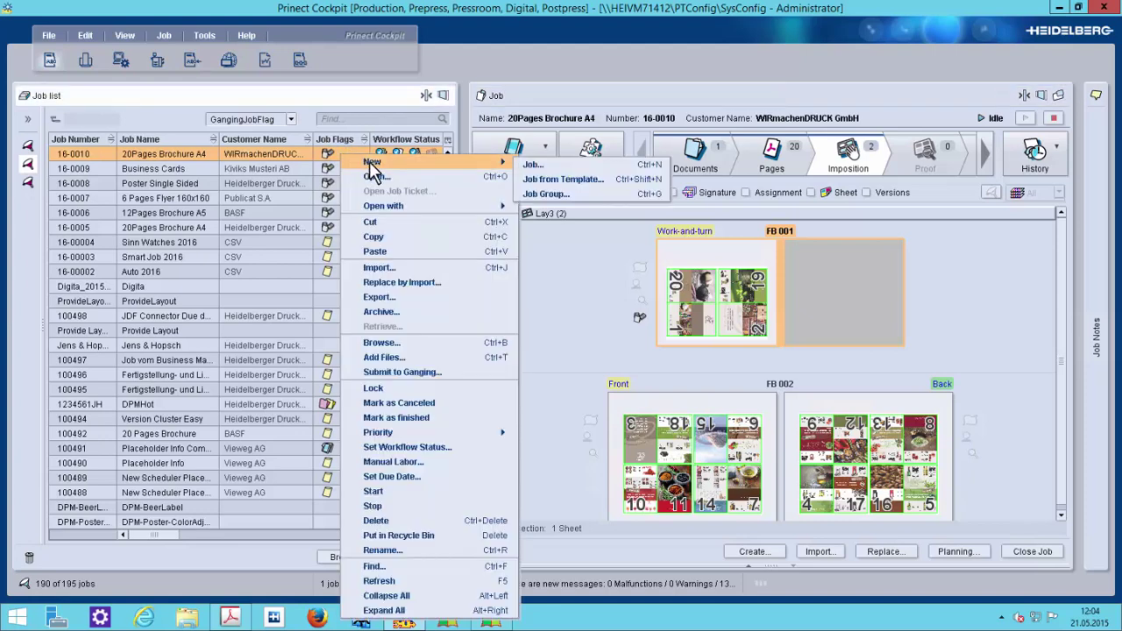
{"action": "left_click", "coordinate": [531, 165]}
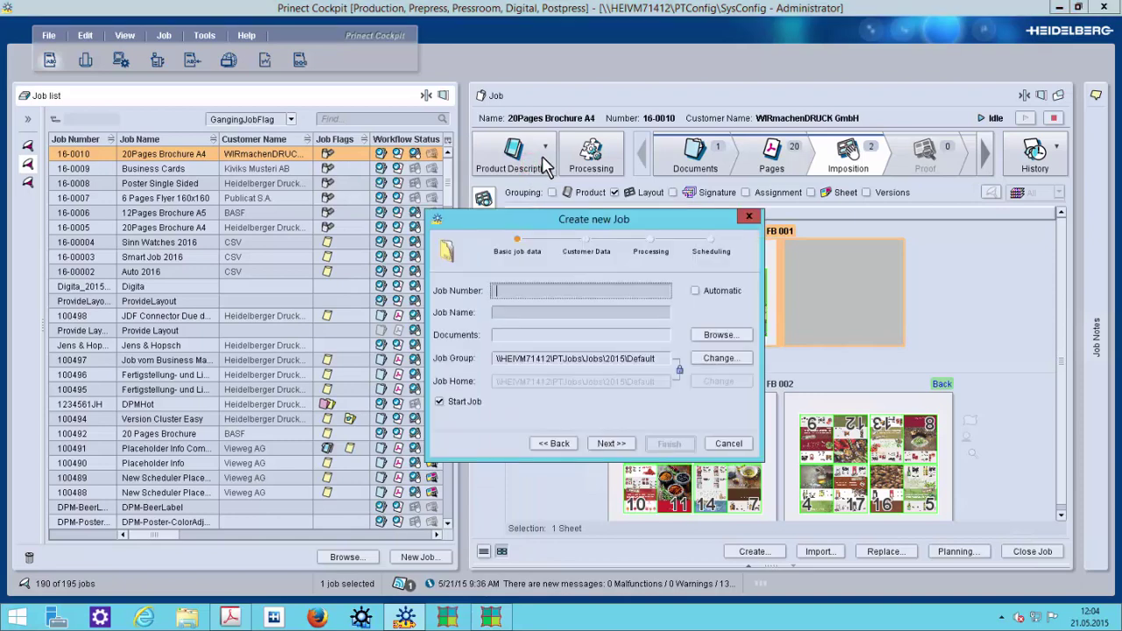
{"action": "type", "text": "16-00011"}
{"action": "key", "text": "Tab"}
{"action": "type", "text": "Gan"}
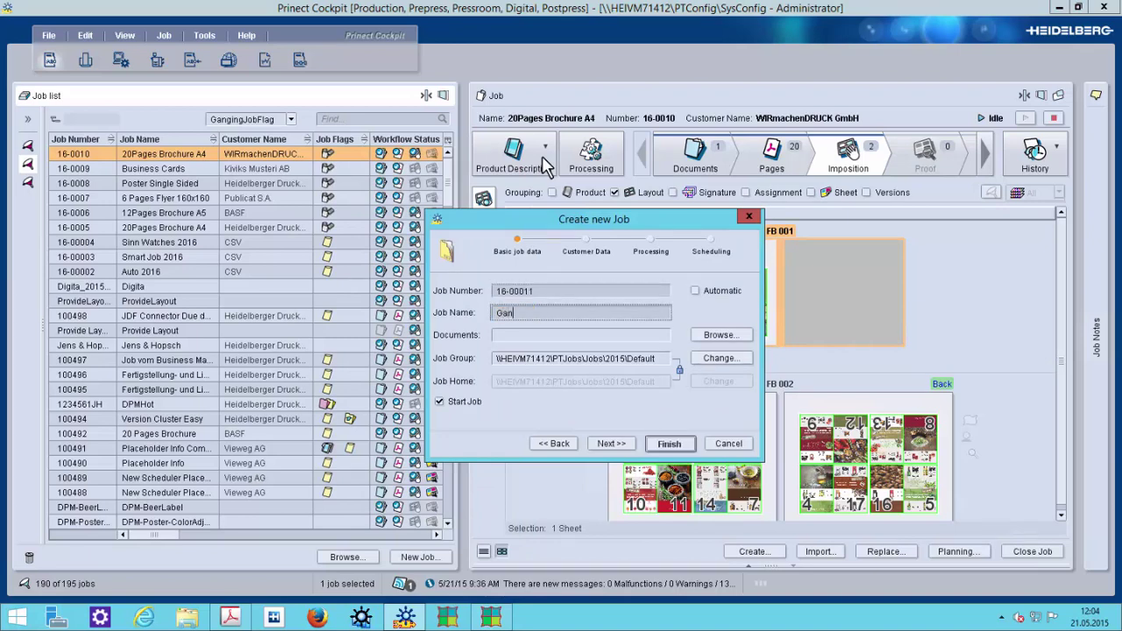
{"action": "type", "text": "g job"}
{"action": "left_click", "coordinate": [584, 252]}
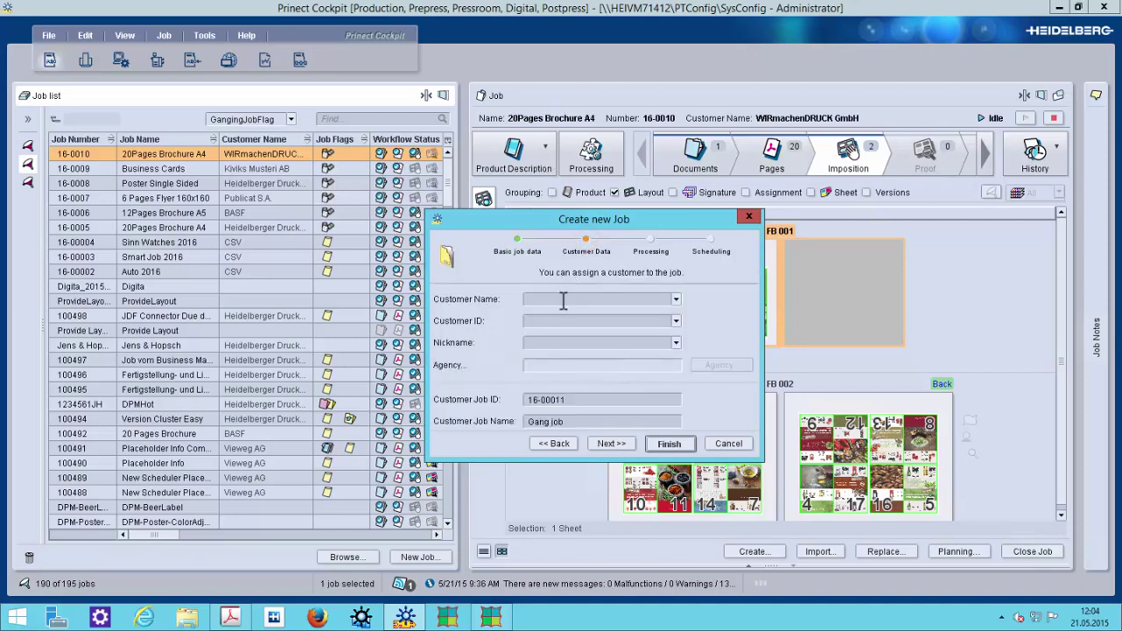
{"action": "left_click", "coordinate": [649, 248]}
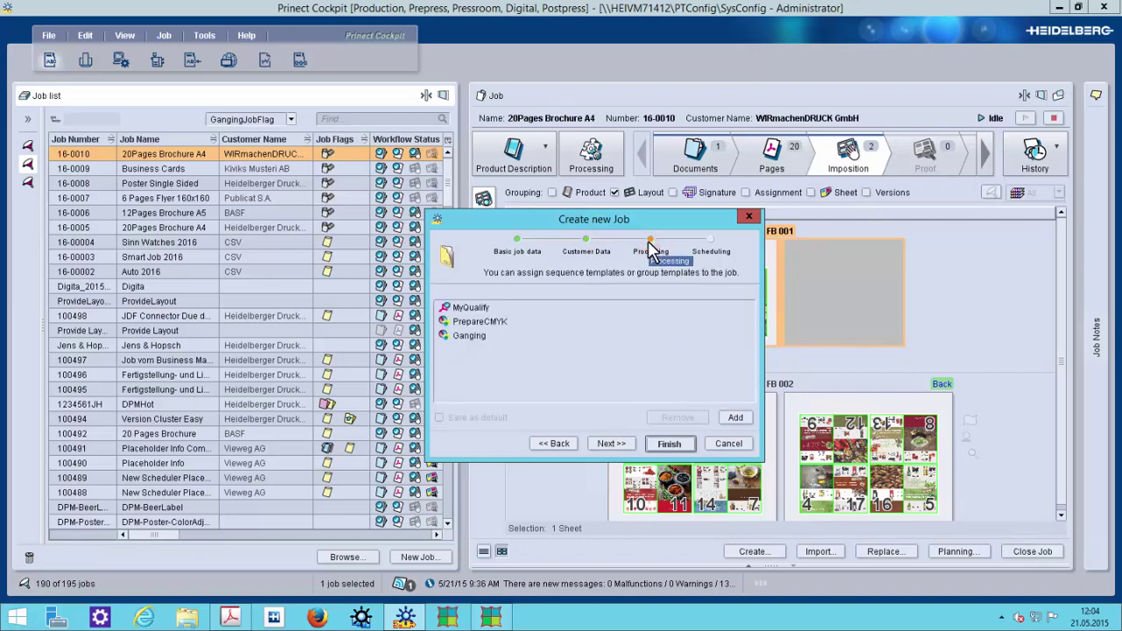
{"action": "left_click", "coordinate": [708, 244]}
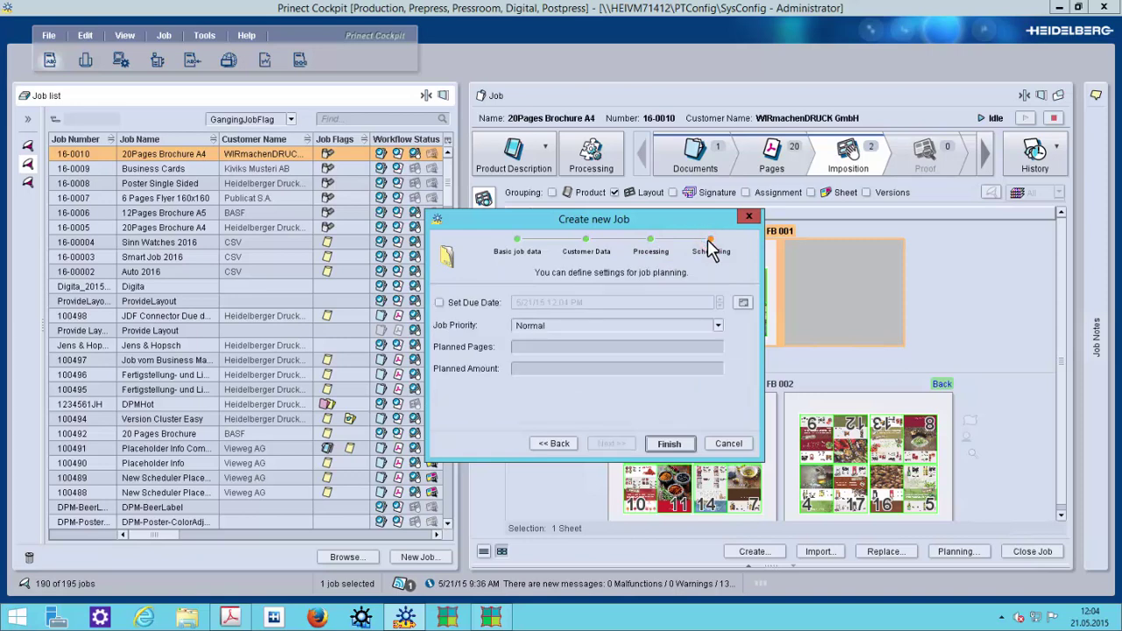
{"action": "left_click", "coordinate": [686, 442]}
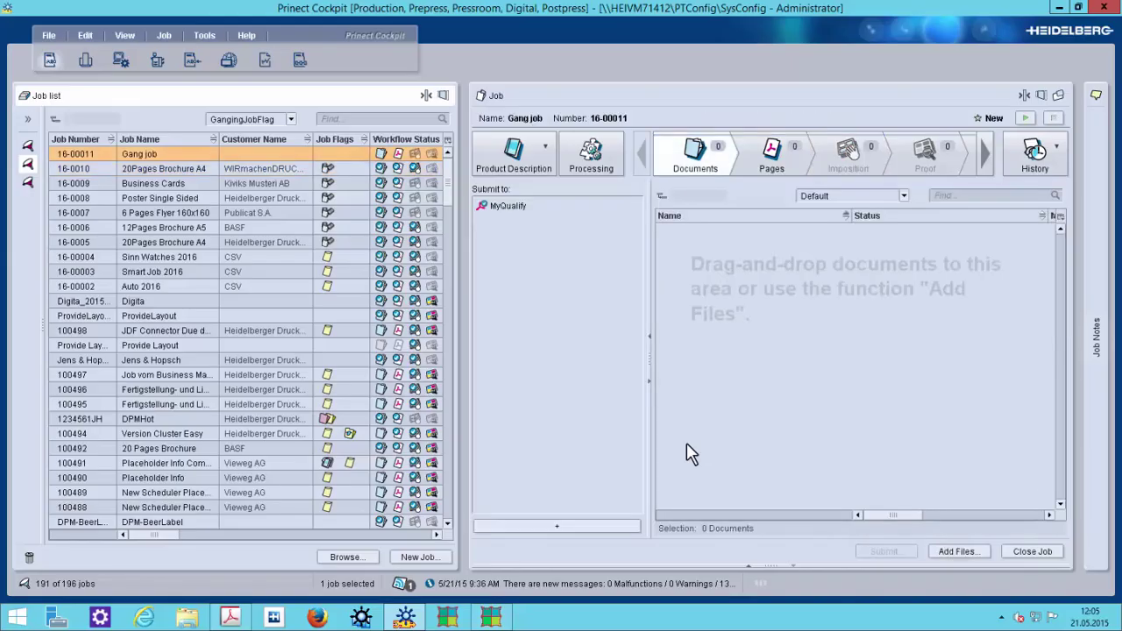
- Create a layout named Lay on the Gang job's Imposition tab
{"action": "left_click", "coordinate": [843, 156]}
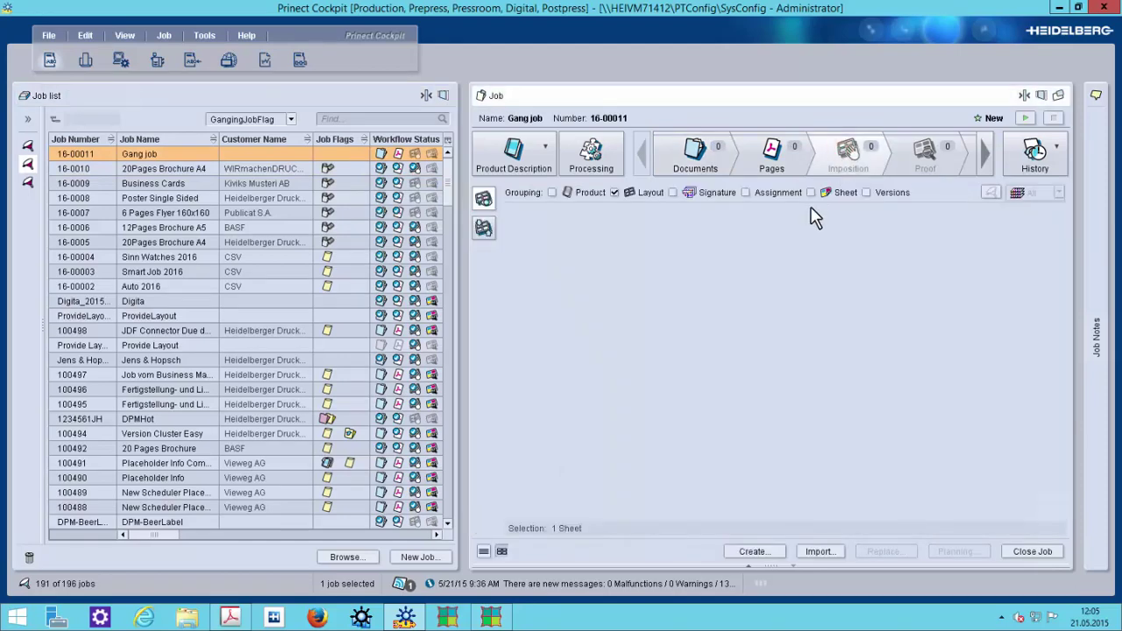
{"action": "right_click", "coordinate": [780, 267]}
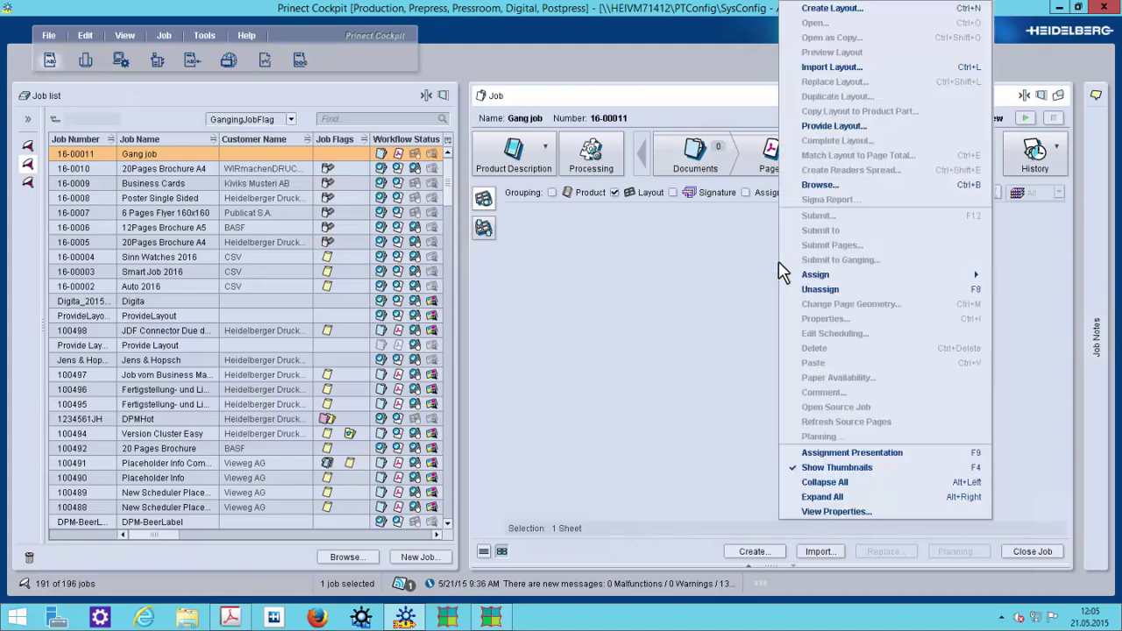
{"action": "left_click", "coordinate": [815, 11]}
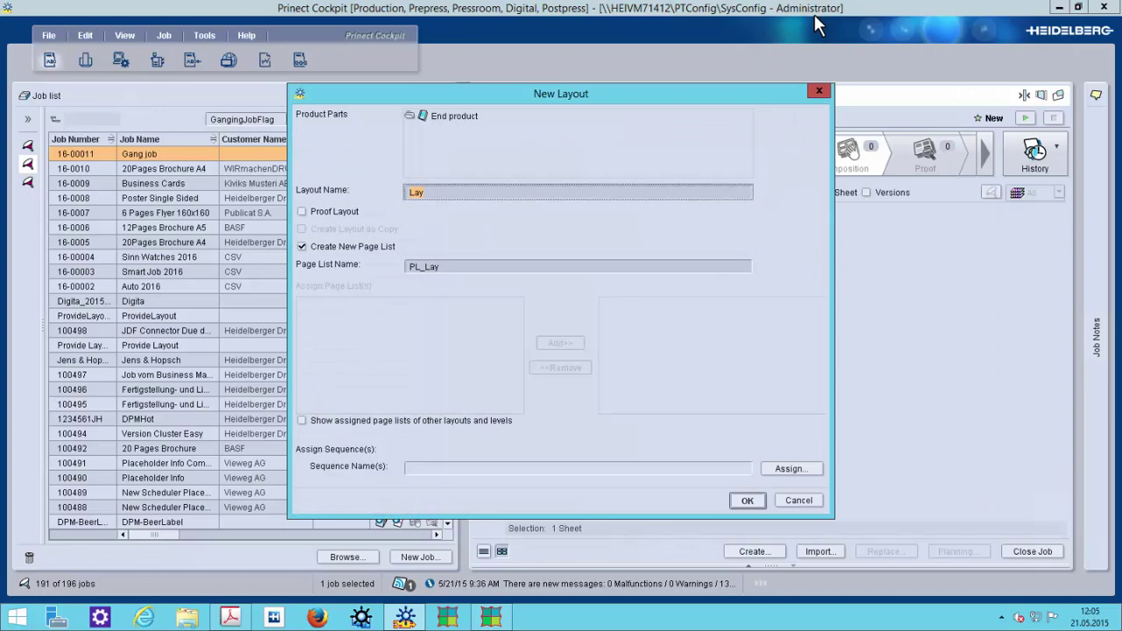
{"action": "left_click", "coordinate": [746, 501]}
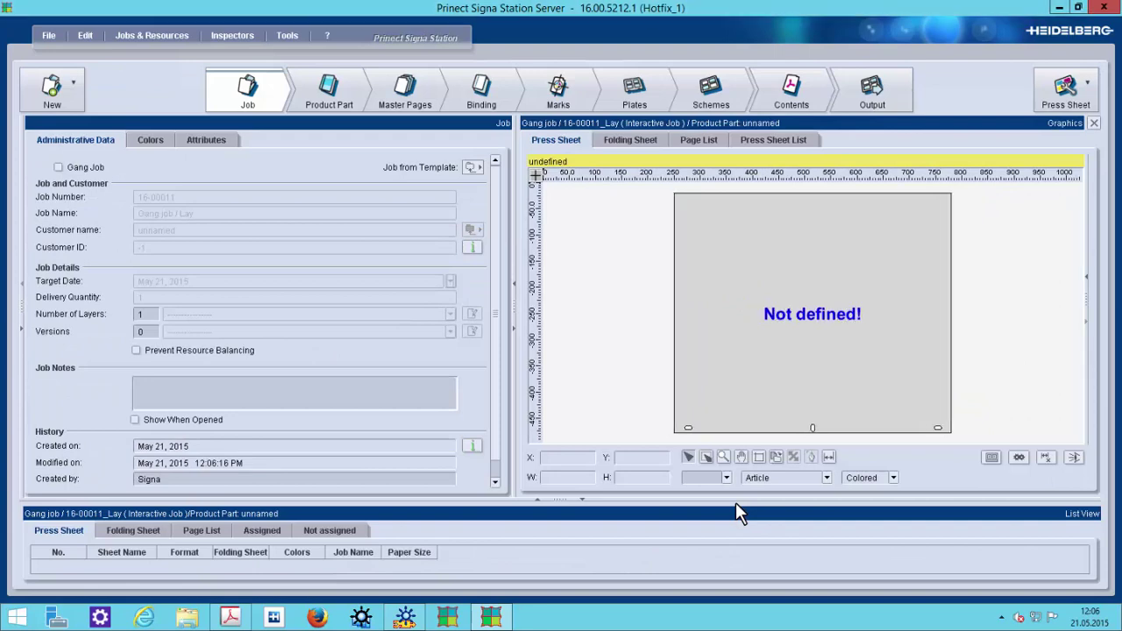
- Mark the imposition as a gang job and apply the XL105-Ganging/AV plate template
{"action": "left_click", "coordinate": [59, 167]}
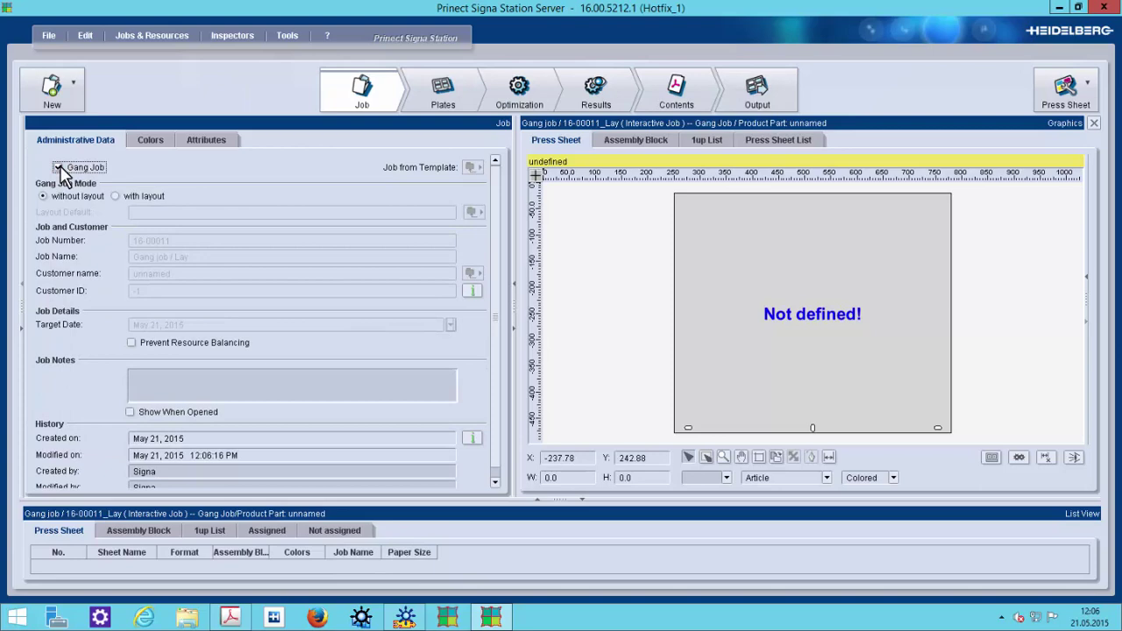
{"action": "left_click", "coordinate": [449, 88]}
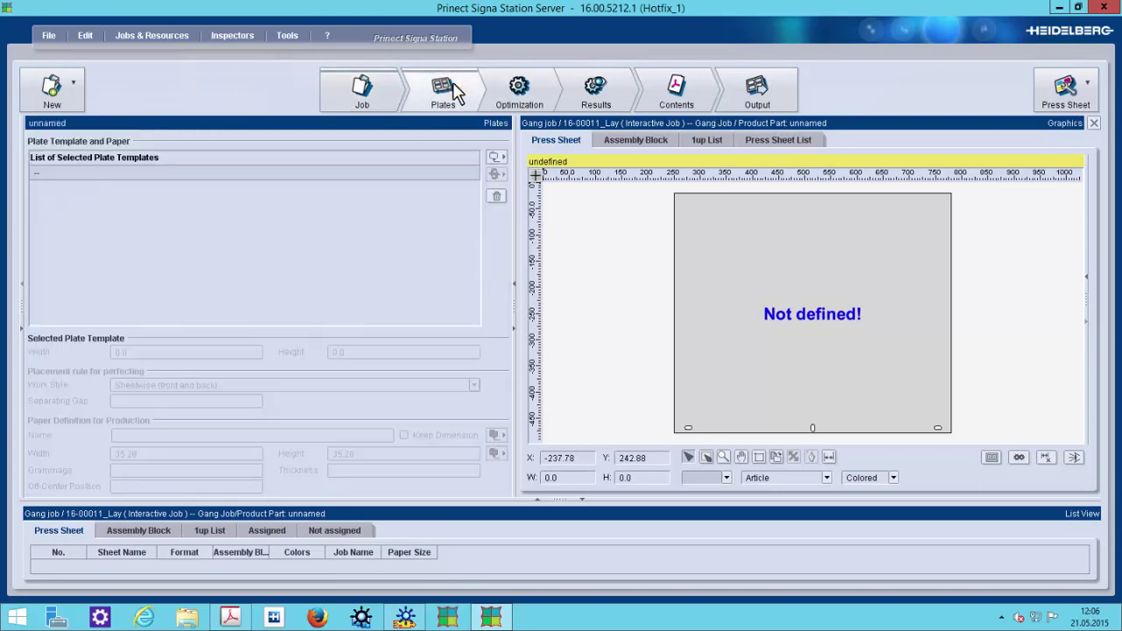
{"action": "left_click", "coordinate": [501, 157]}
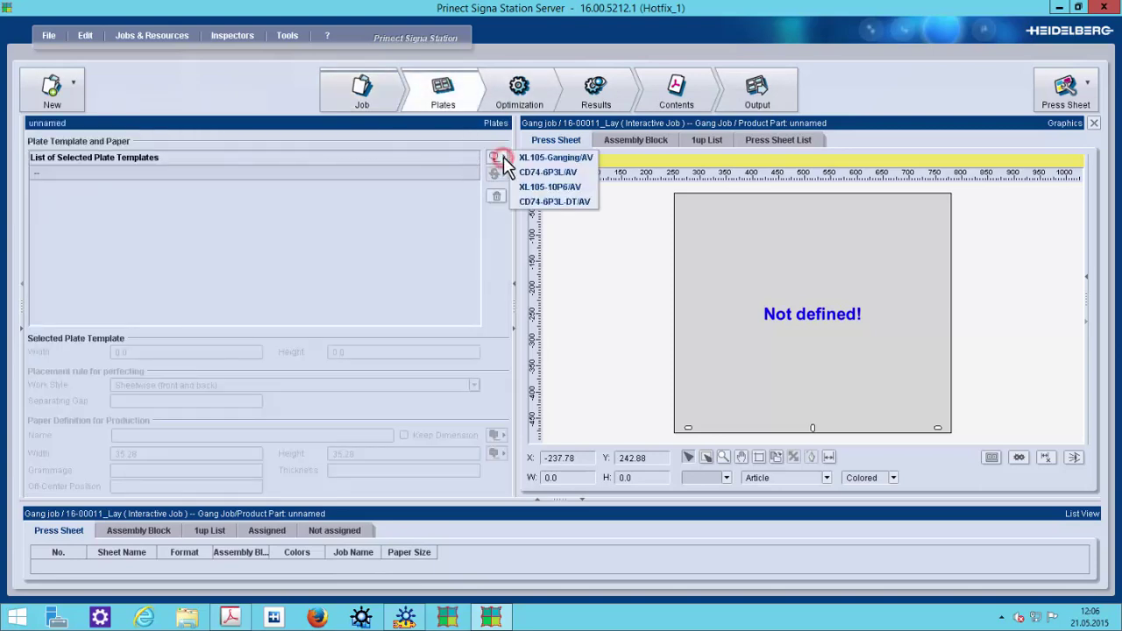
{"action": "left_click", "coordinate": [567, 159]}
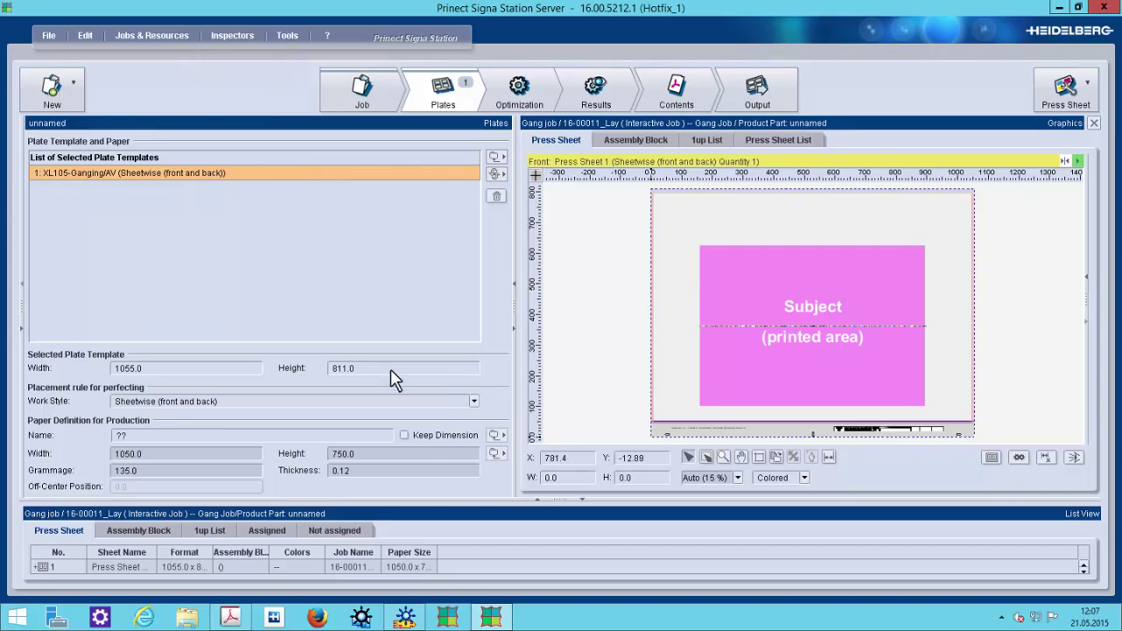
- Set the work style to Perfecting and the paper to GangP1-135-1020x730LG
{"action": "left_click", "coordinate": [474, 401]}
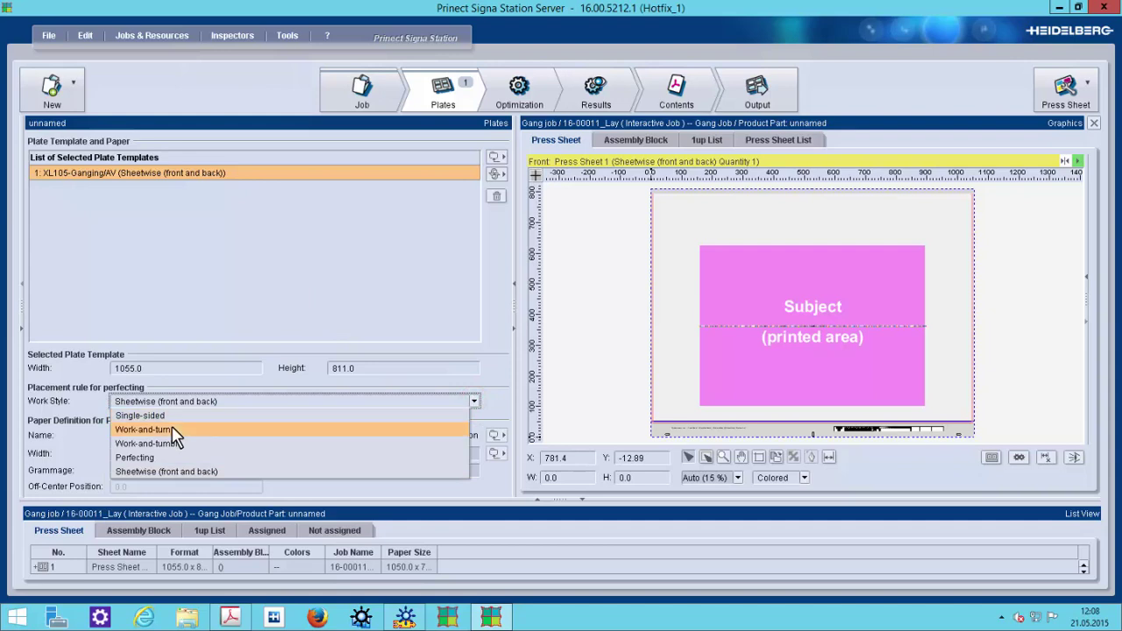
{"action": "left_click", "coordinate": [167, 456]}
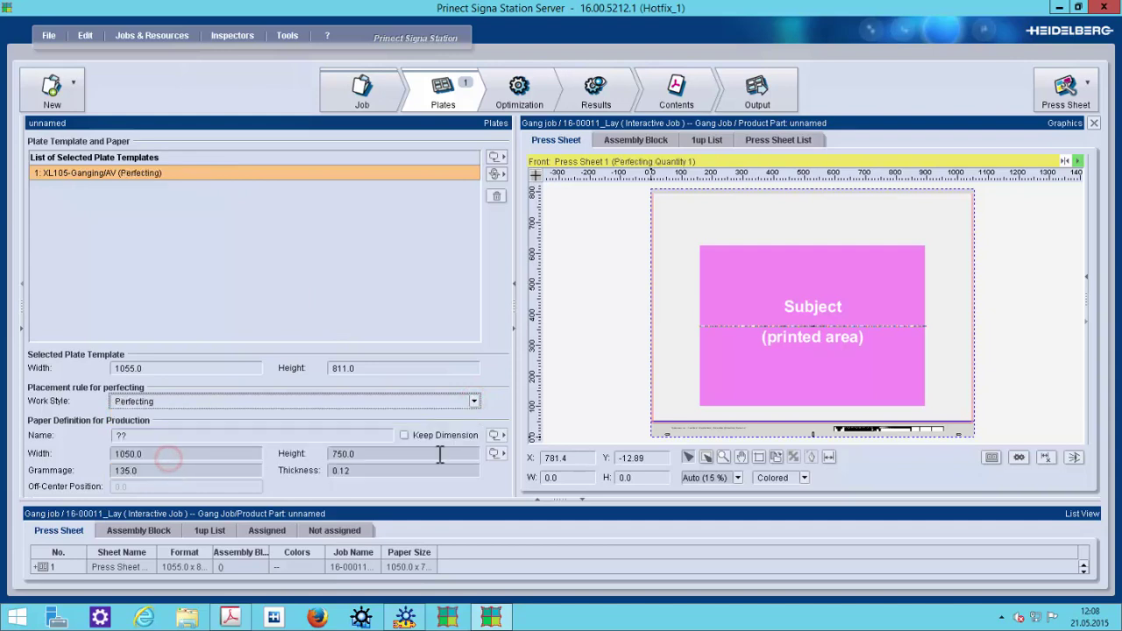
{"action": "left_click", "coordinate": [498, 436]}
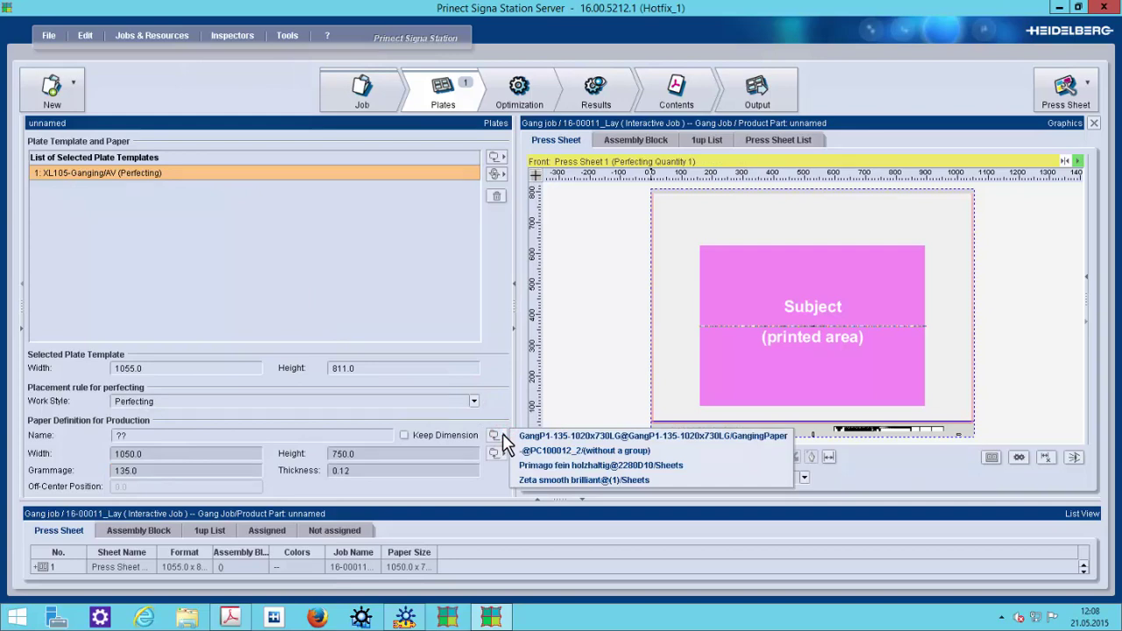
{"action": "left_click", "coordinate": [493, 452]}
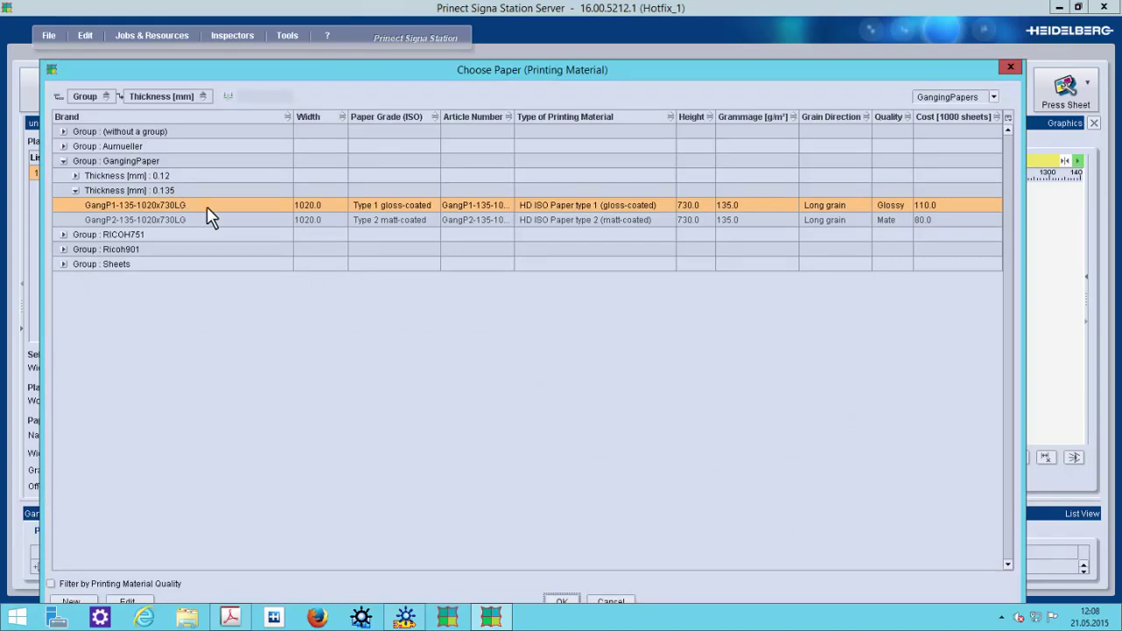
{"action": "left_click", "coordinate": [1011, 73]}
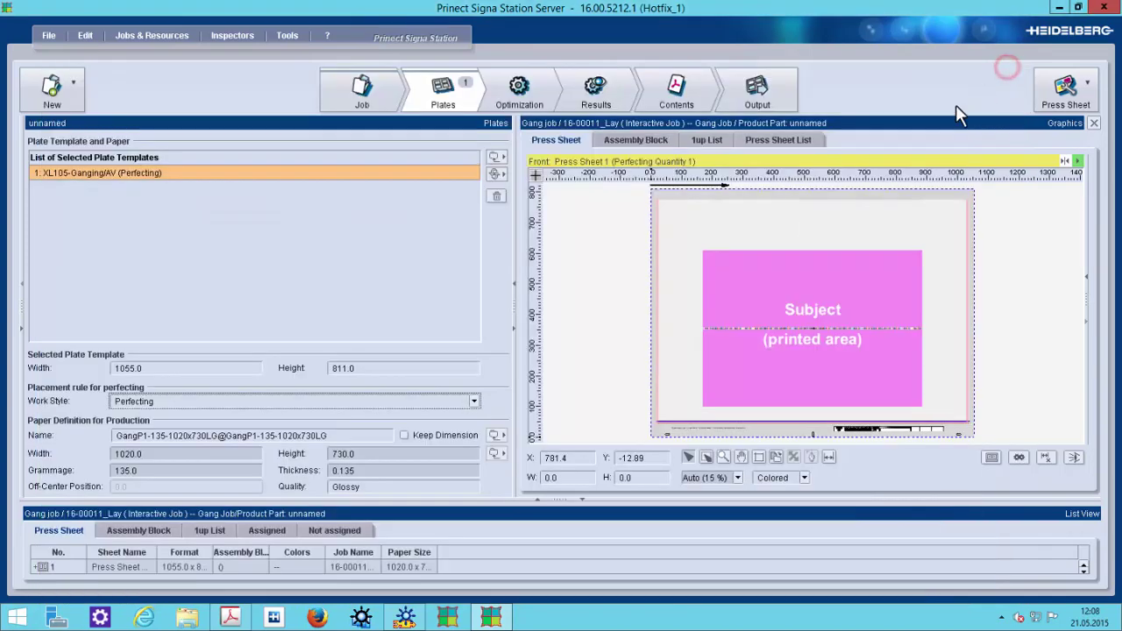
{"action": "left_click", "coordinate": [504, 434]}
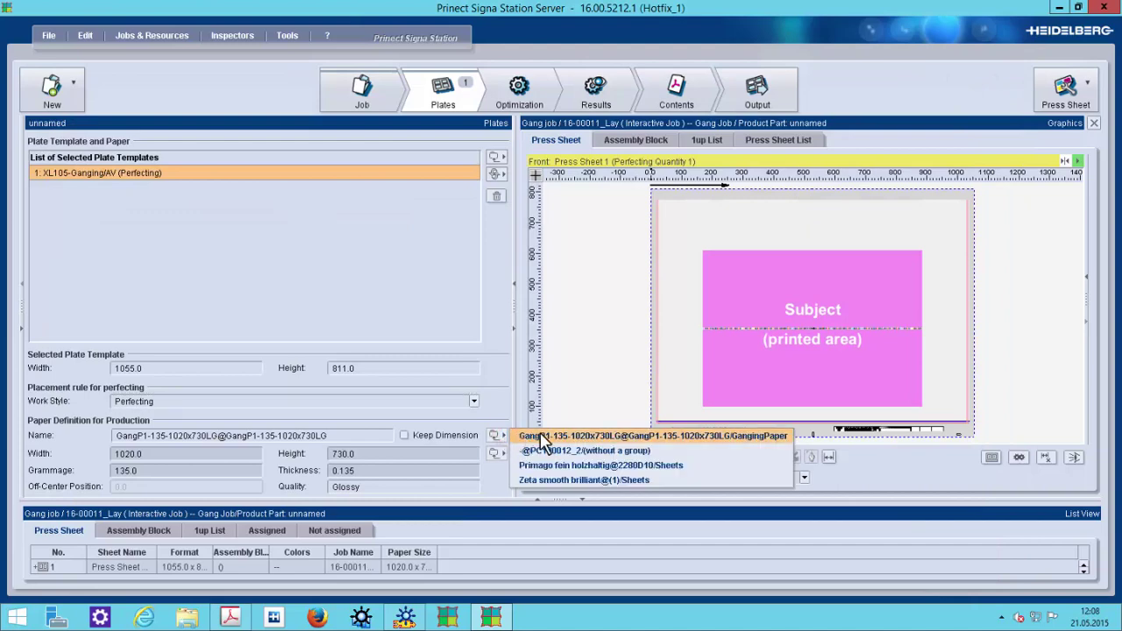
{"action": "left_click", "coordinate": [541, 436]}
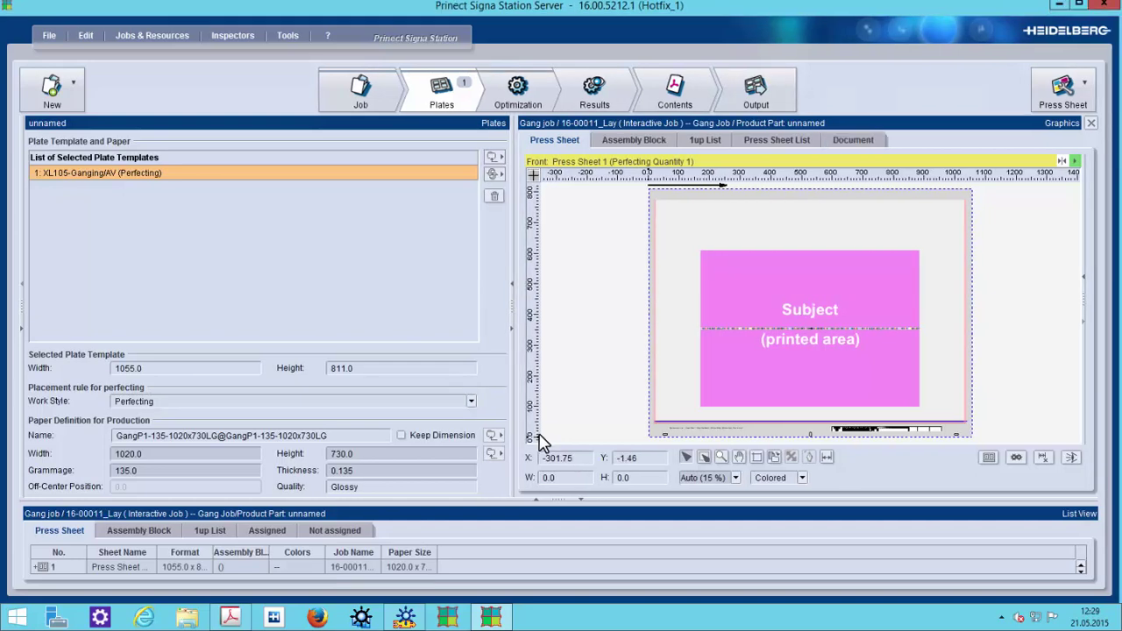
- On Optimization, import all six pooled customer jobs via Import Single Jobs
{"action": "left_click", "coordinate": [515, 87]}
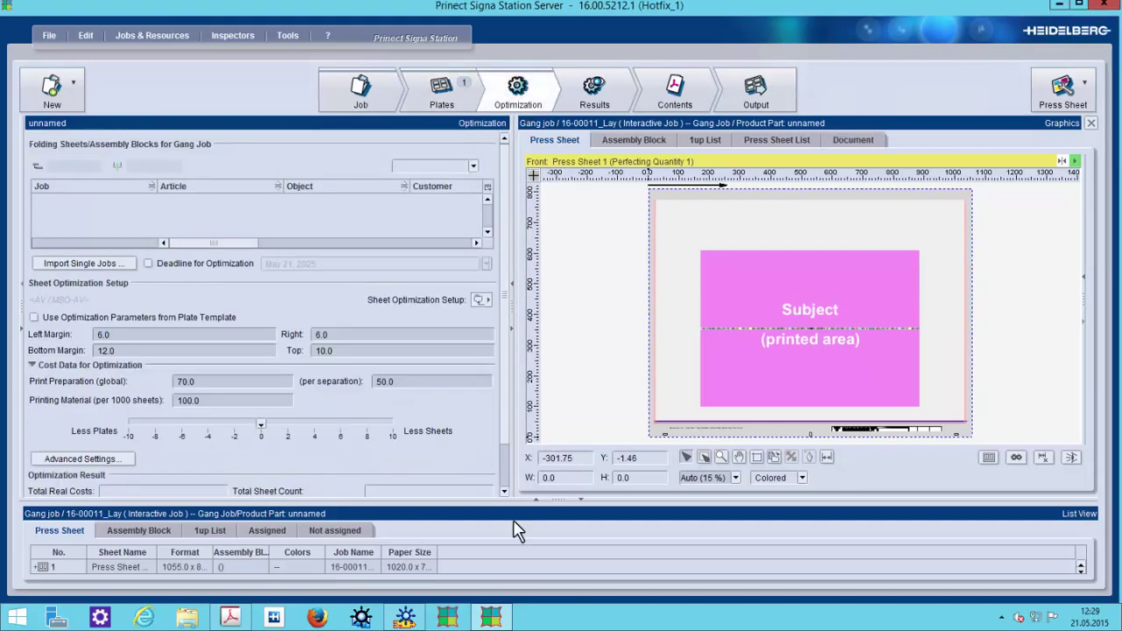
{"action": "left_click", "coordinate": [582, 499]}
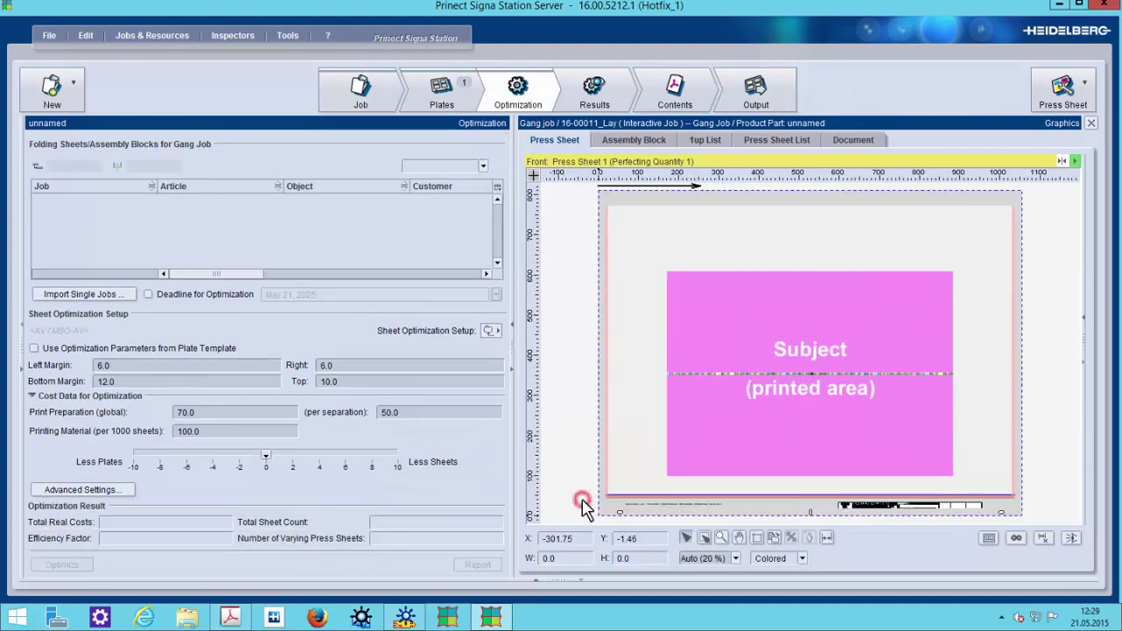
{"action": "left_click", "coordinate": [69, 296]}
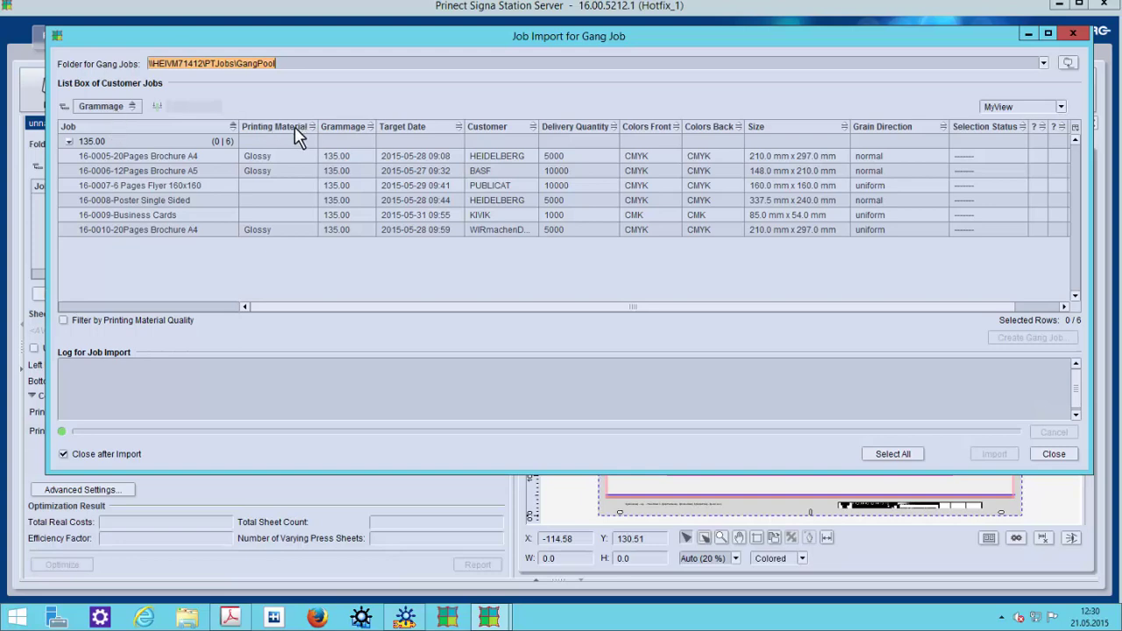
{"action": "left_click", "coordinate": [181, 159]}
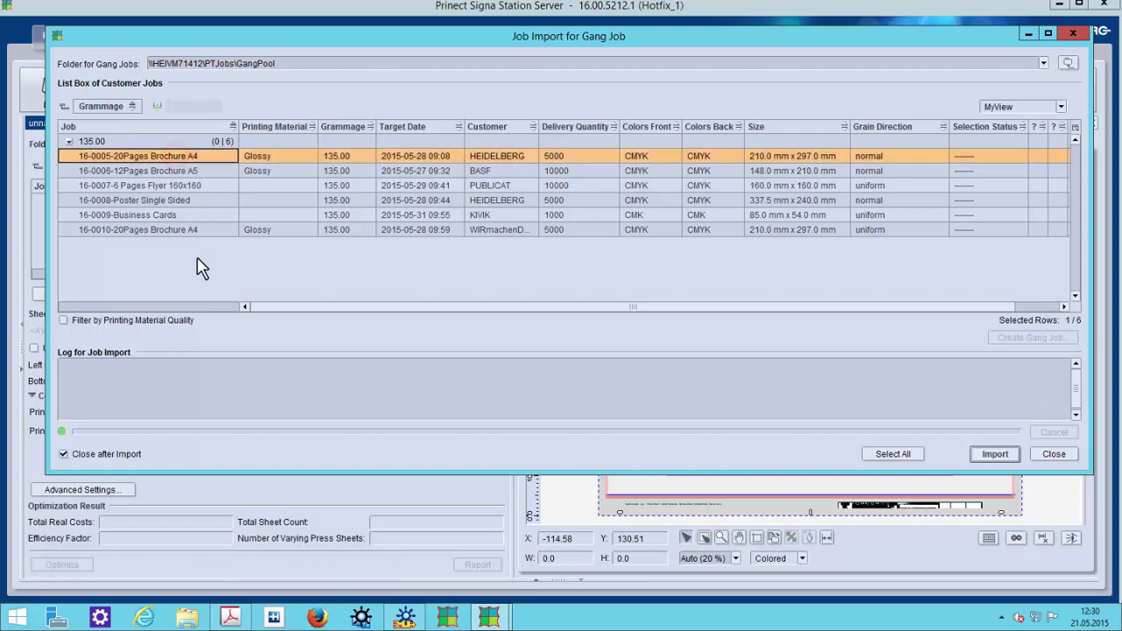
{"action": "left_click", "coordinate": [193, 231], "text": "shift"}
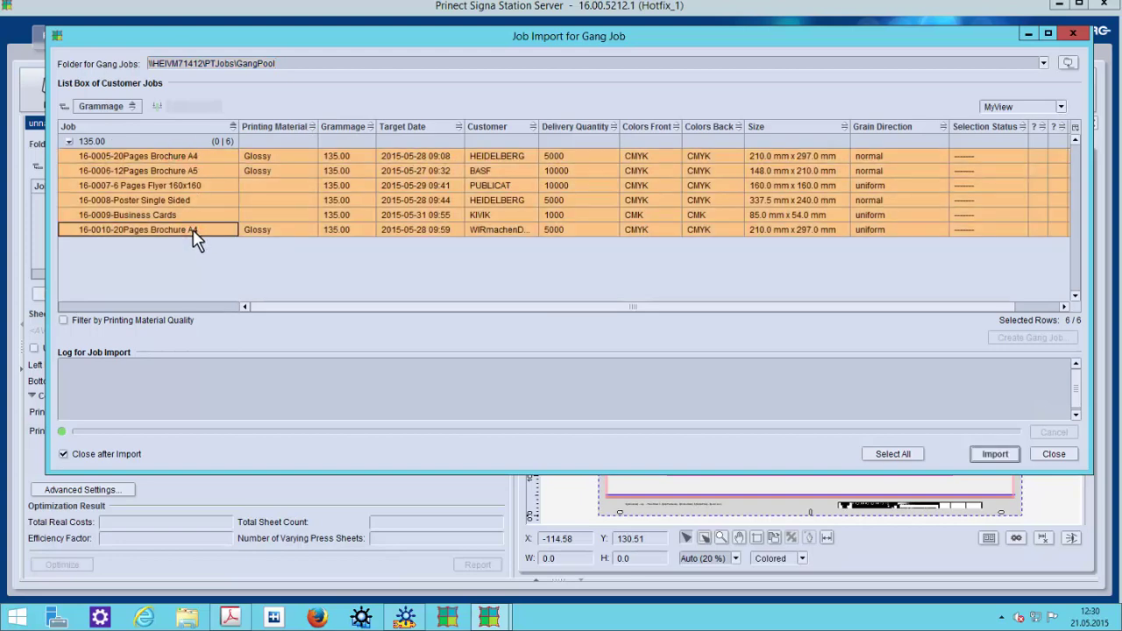
{"action": "left_click", "coordinate": [994, 453]}
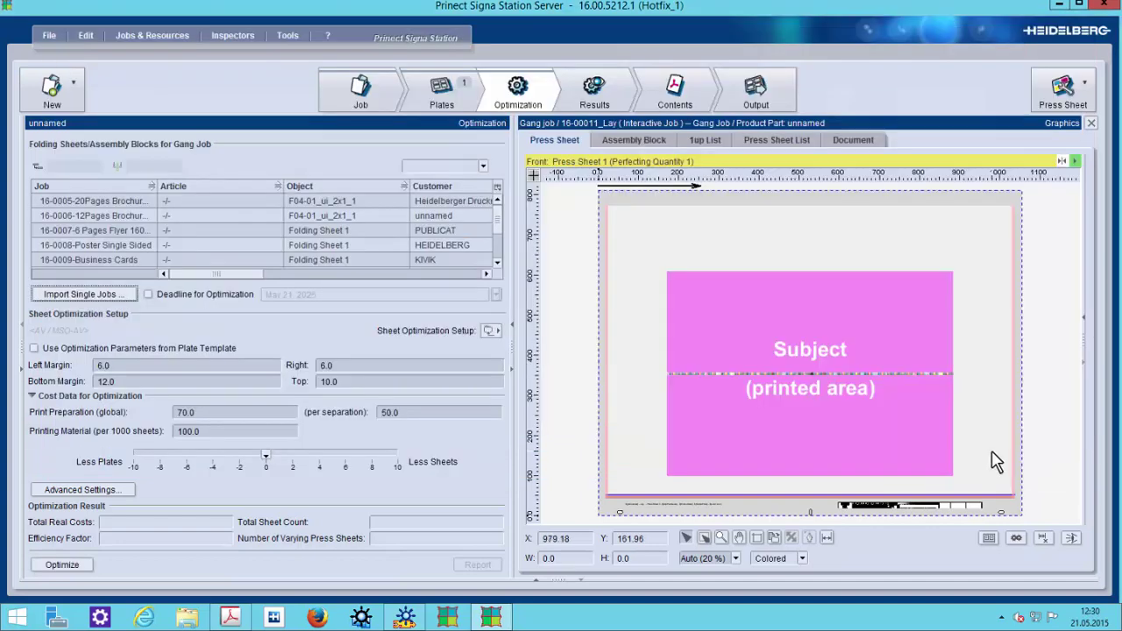
- Hide the Article column and optimize the gang job into 2 press sheets at 67.21 % efficiency
{"action": "right_click", "coordinate": [210, 187]}
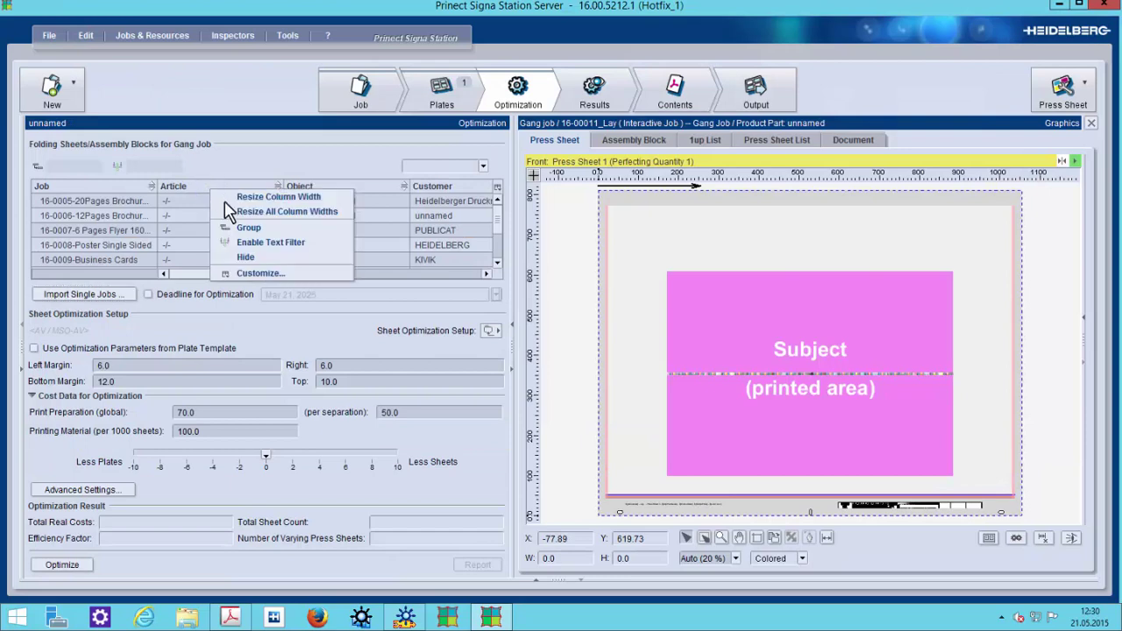
{"action": "left_click", "coordinate": [242, 258]}
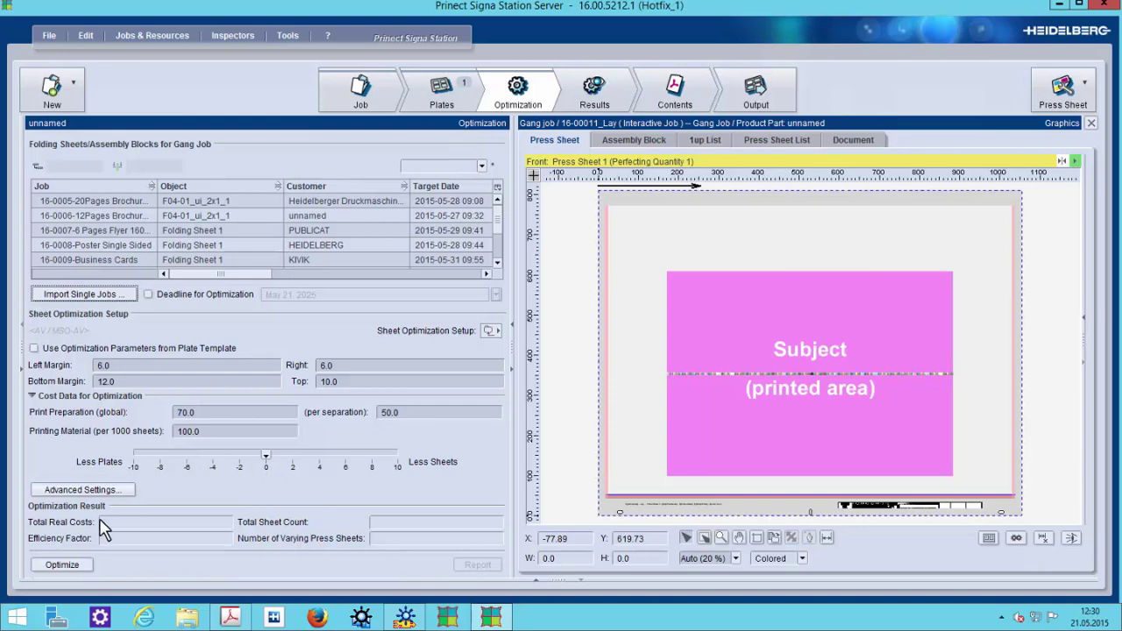
{"action": "left_click", "coordinate": [61, 564]}
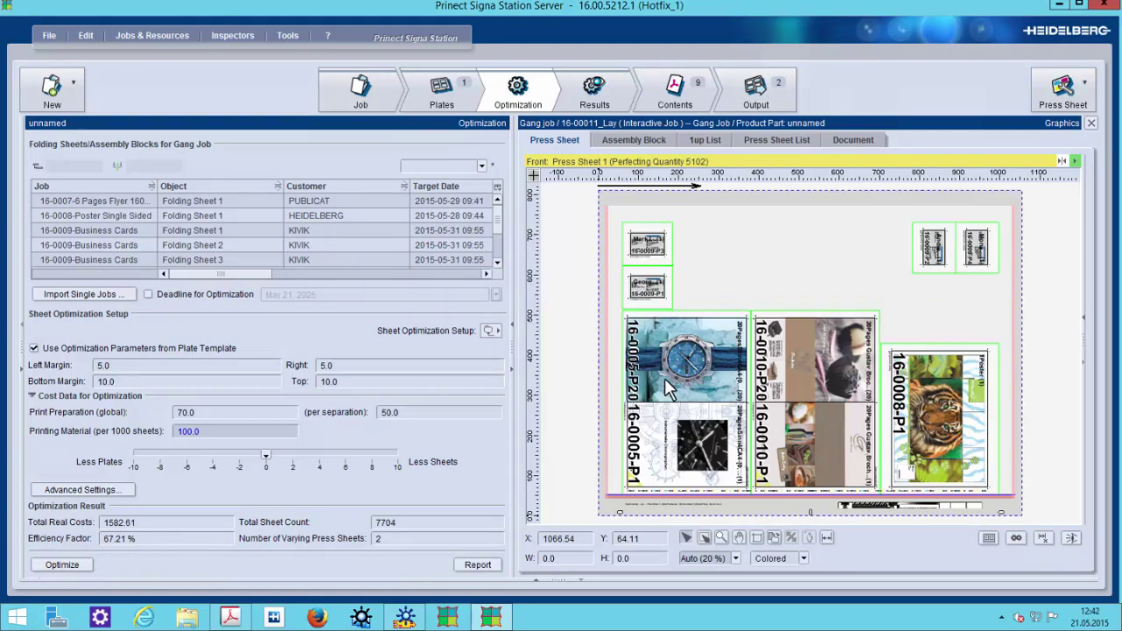
- Show Press Sheets 1 and 2, front and back, in the Graphics panel's Press Sheet List
{"action": "left_click", "coordinate": [783, 140]}
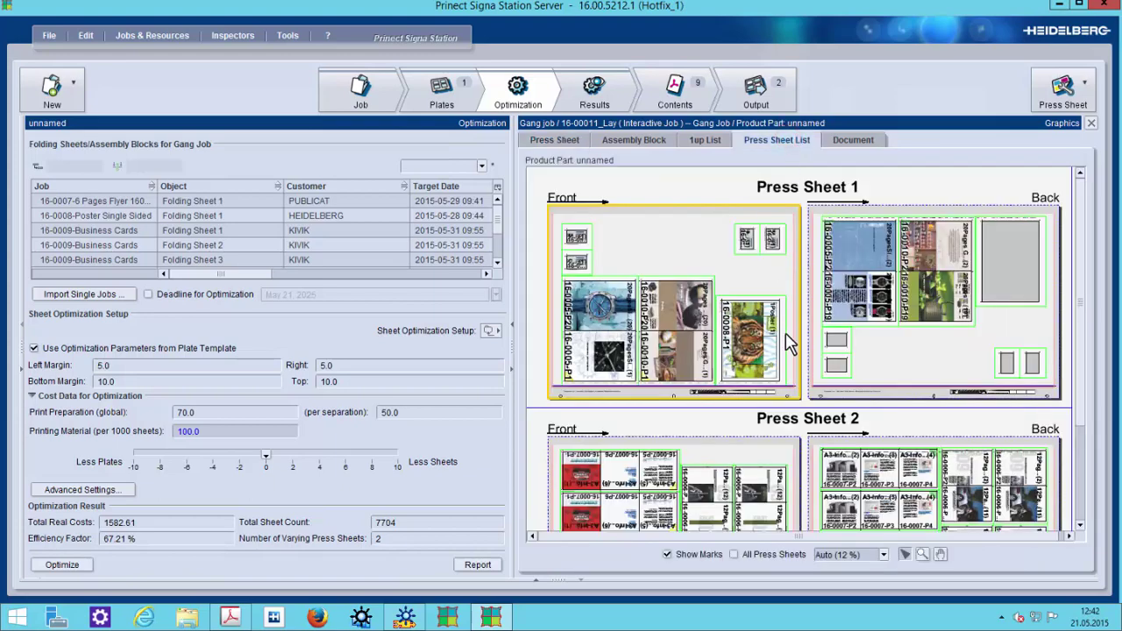
{"action": "scroll", "coordinate": [912, 485], "scroll_direction": "down", "scroll_amount": 3}
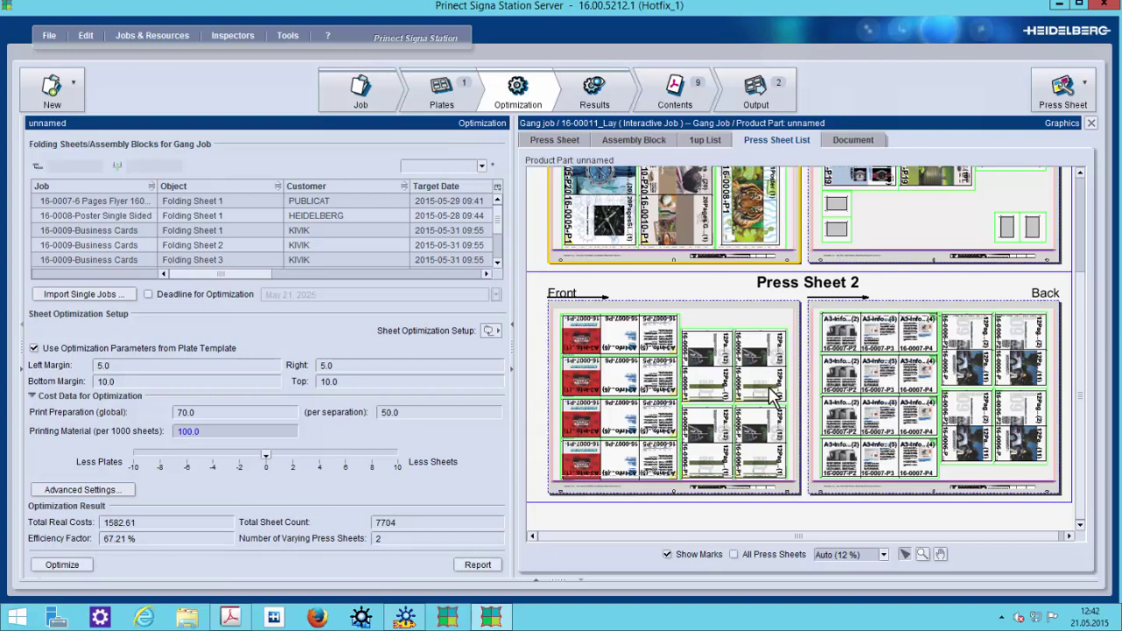
{"action": "scroll", "coordinate": [772, 394], "scroll_direction": "up", "scroll_amount": 3}
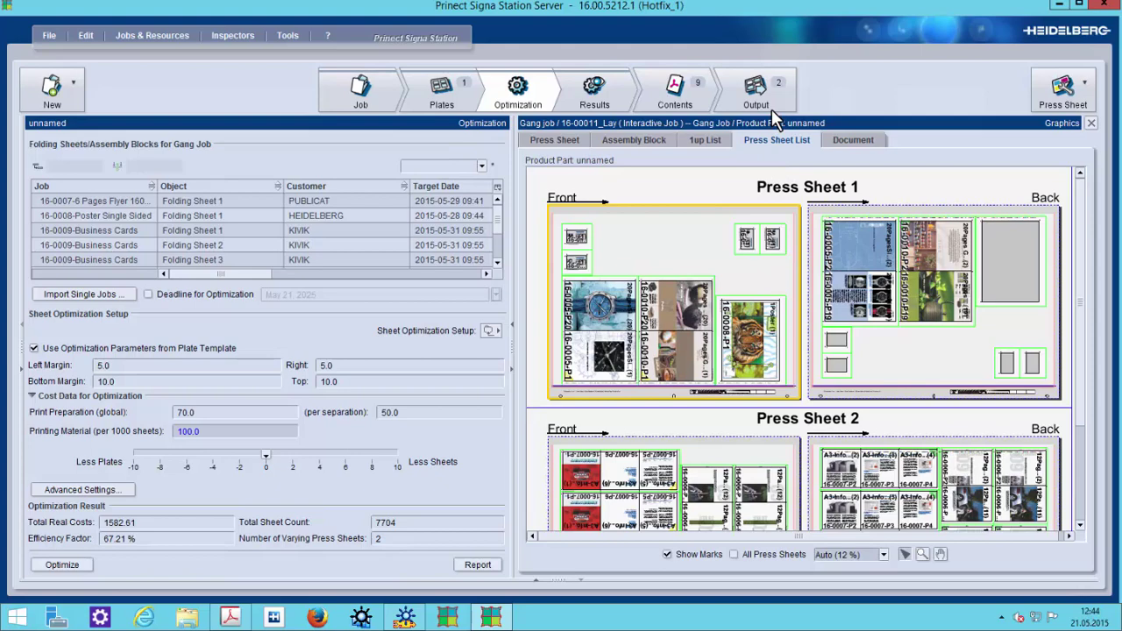
- Review the 16-00011_Lay optimization report from Results in Firefox, then close it
{"action": "left_click", "coordinate": [610, 92]}
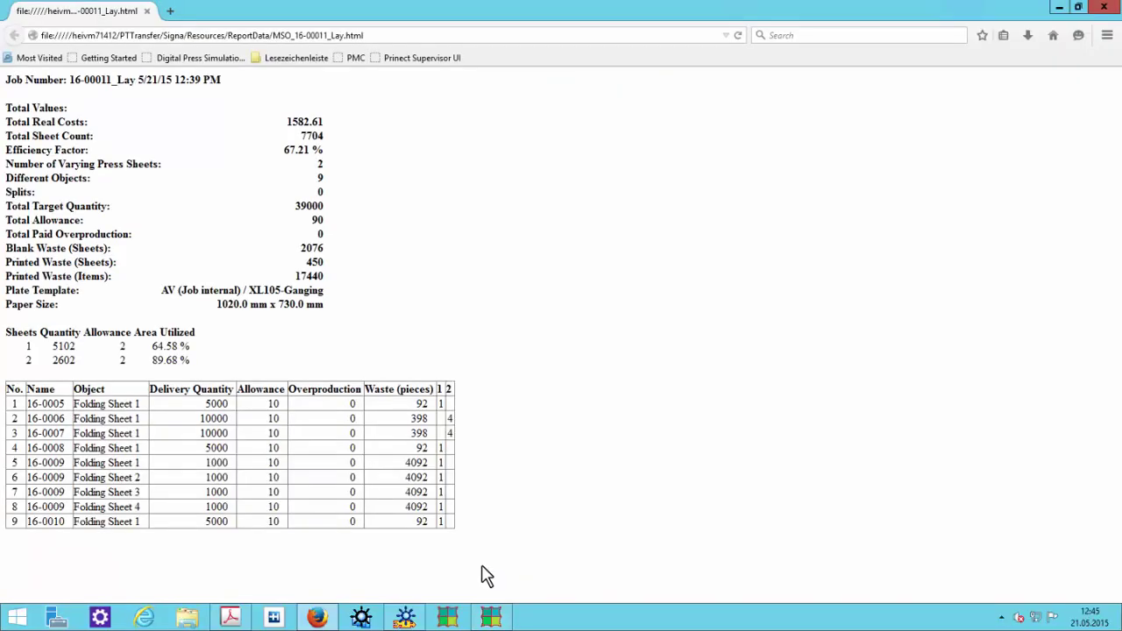
{"action": "left_click", "coordinate": [1104, 7]}
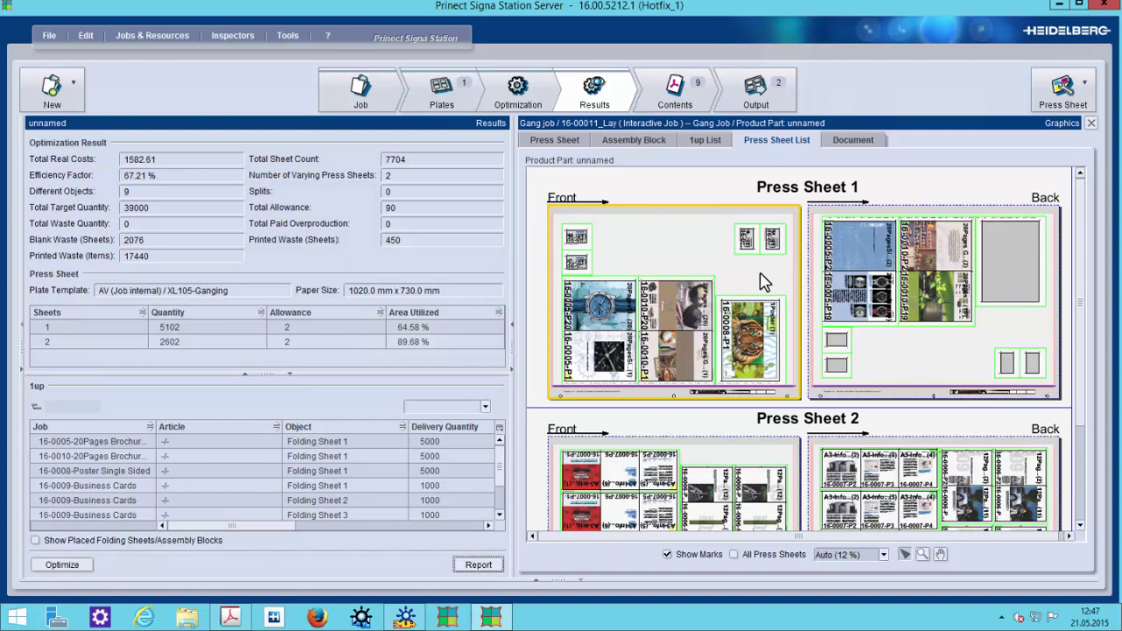
- Output both optimized press sheets from the Output step to Prinect Cockpit (S)
{"action": "left_click", "coordinate": [761, 94]}
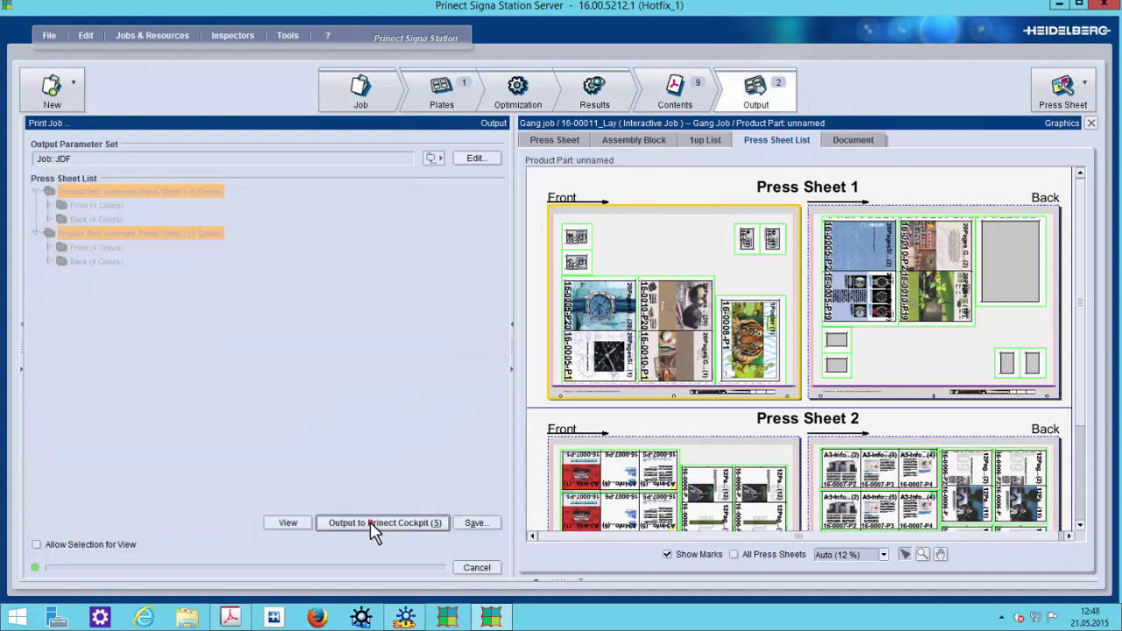
{"action": "left_click", "coordinate": [370, 522]}
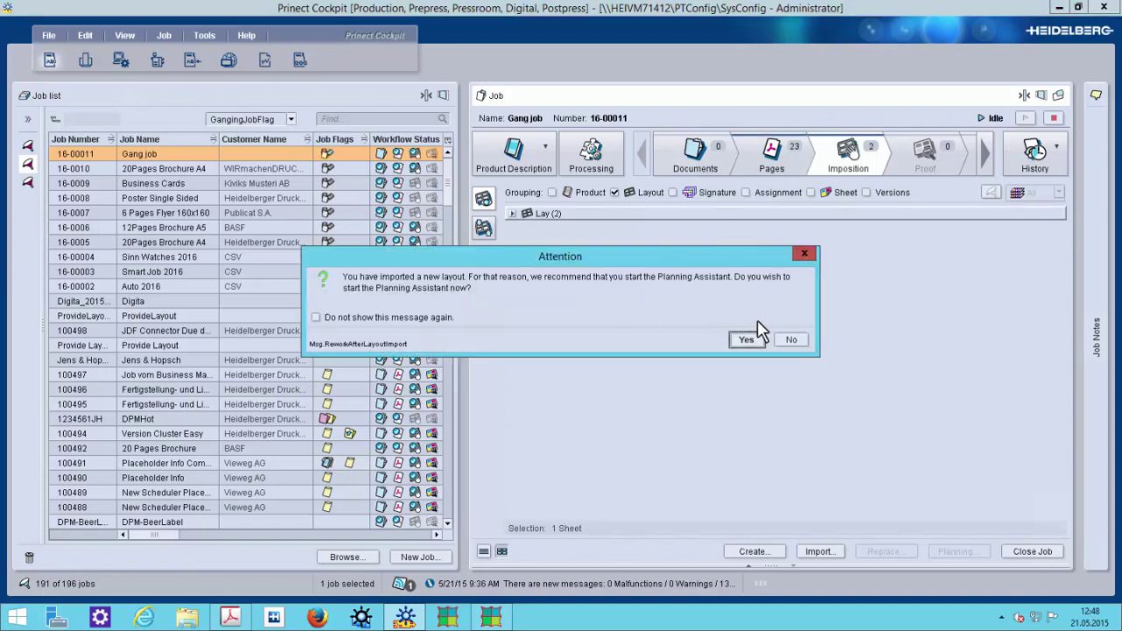
- Decline the Planning Assistant and expand Lay (2) to show sheets FB 001 and FB 002
{"action": "left_click", "coordinate": [789, 339]}
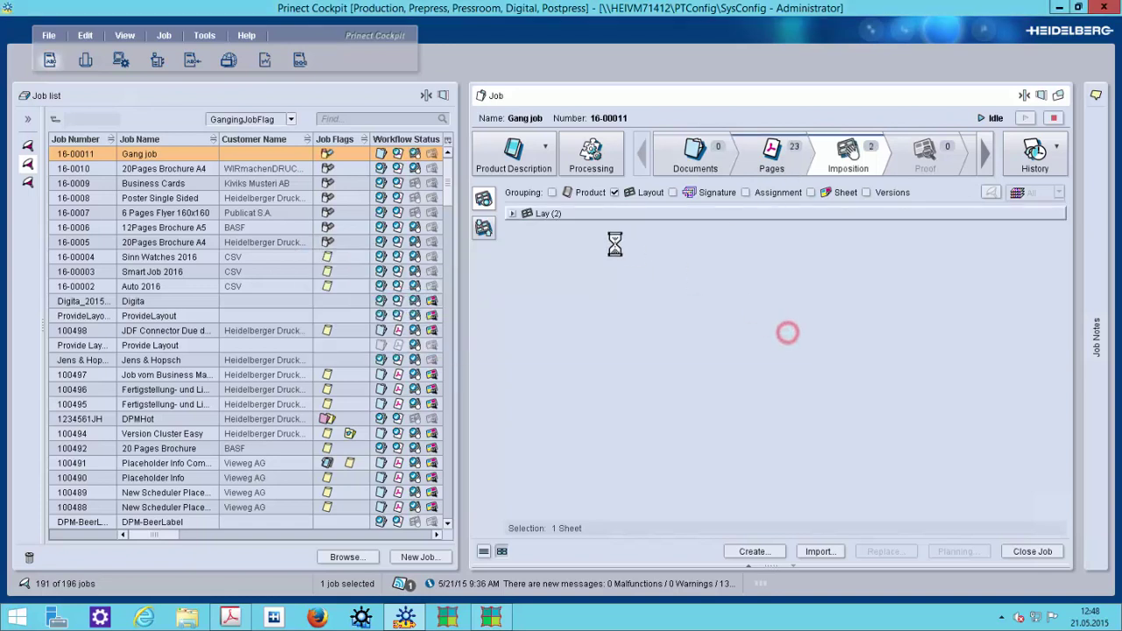
{"action": "left_click", "coordinate": [511, 214]}
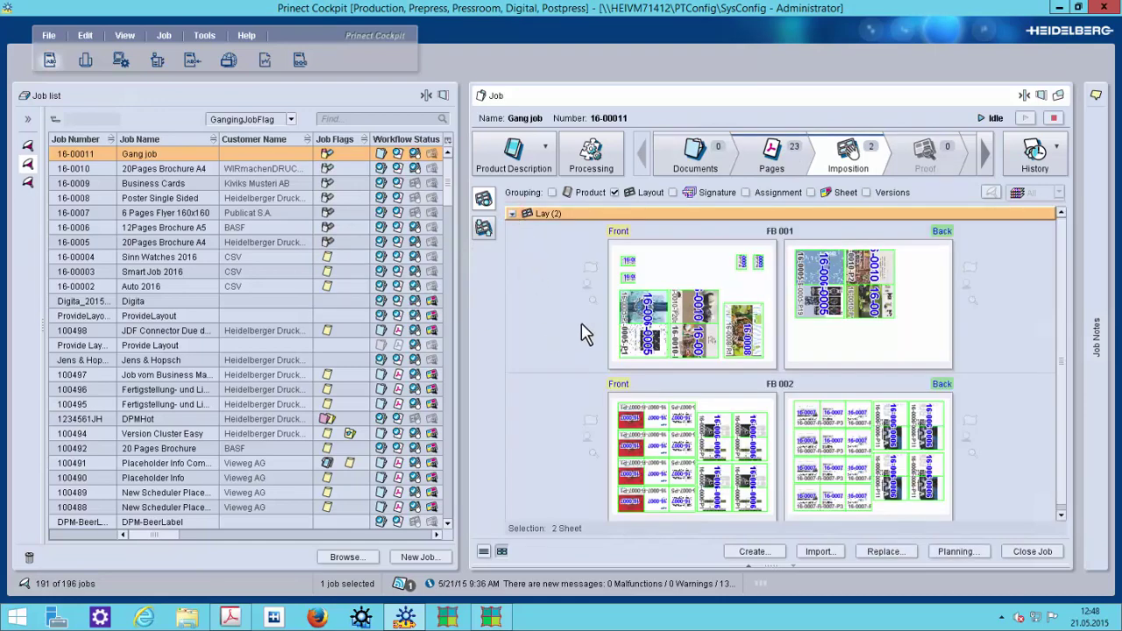